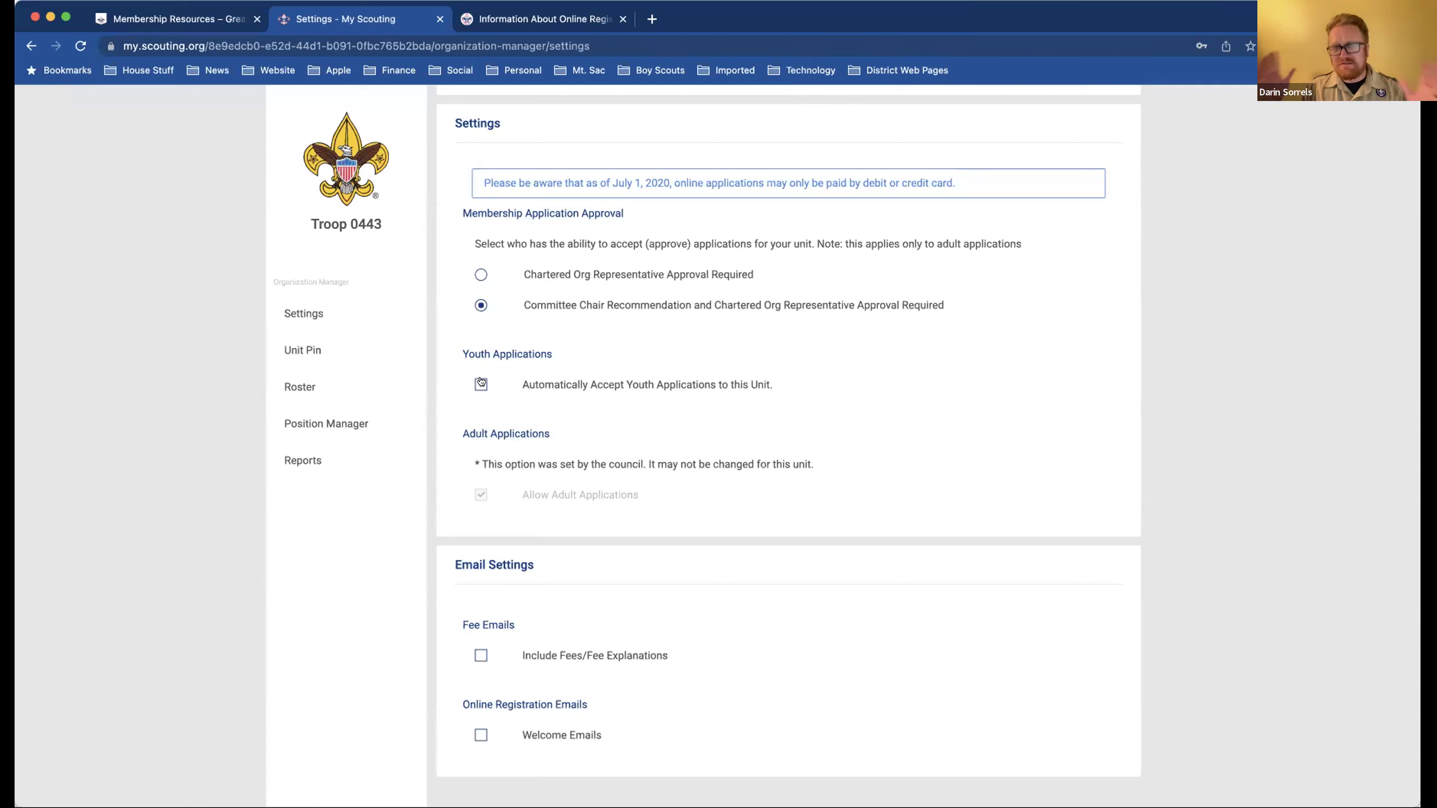
- Turn on fee explanation emails and welcome emails in the unit's email settings, and review their message areas
{"action": "scroll", "coordinate": [529, 508], "scroll_direction": "down", "scroll_amount": 3}
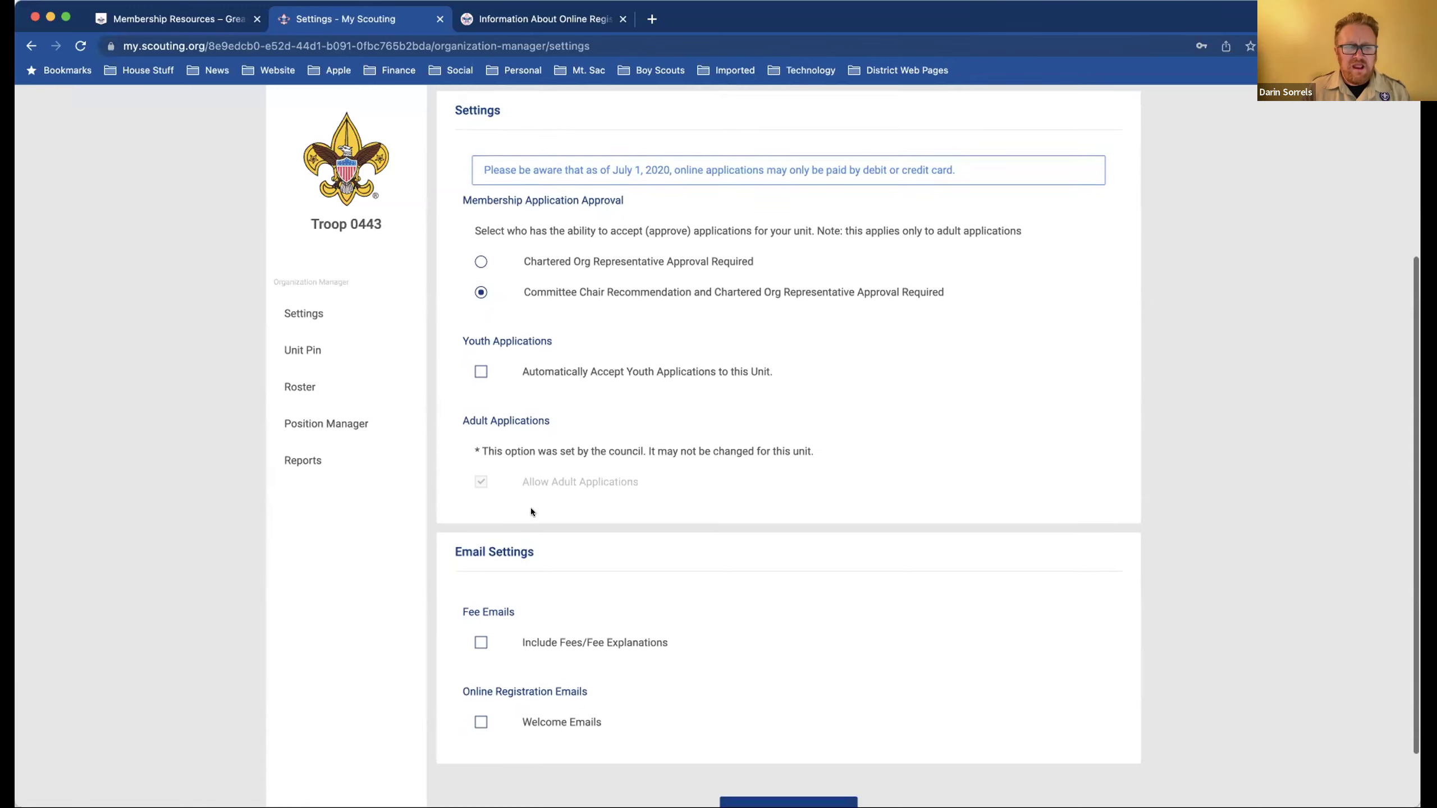
{"action": "left_click", "coordinate": [481, 571]}
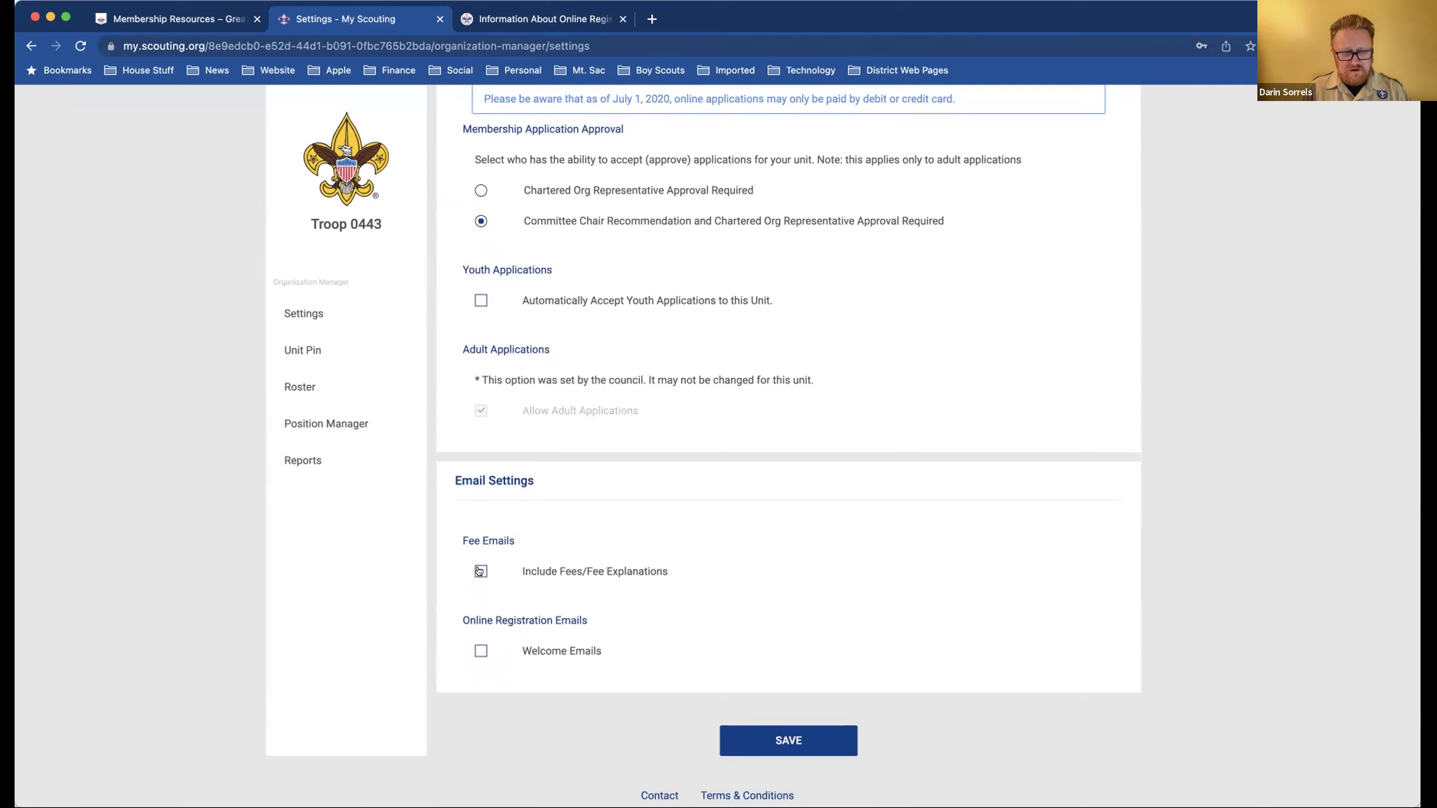
{"action": "scroll", "coordinate": [478, 570], "scroll_direction": "down", "scroll_amount": 4}
{"action": "scroll", "coordinate": [479, 571], "scroll_direction": "down", "scroll_amount": 3}
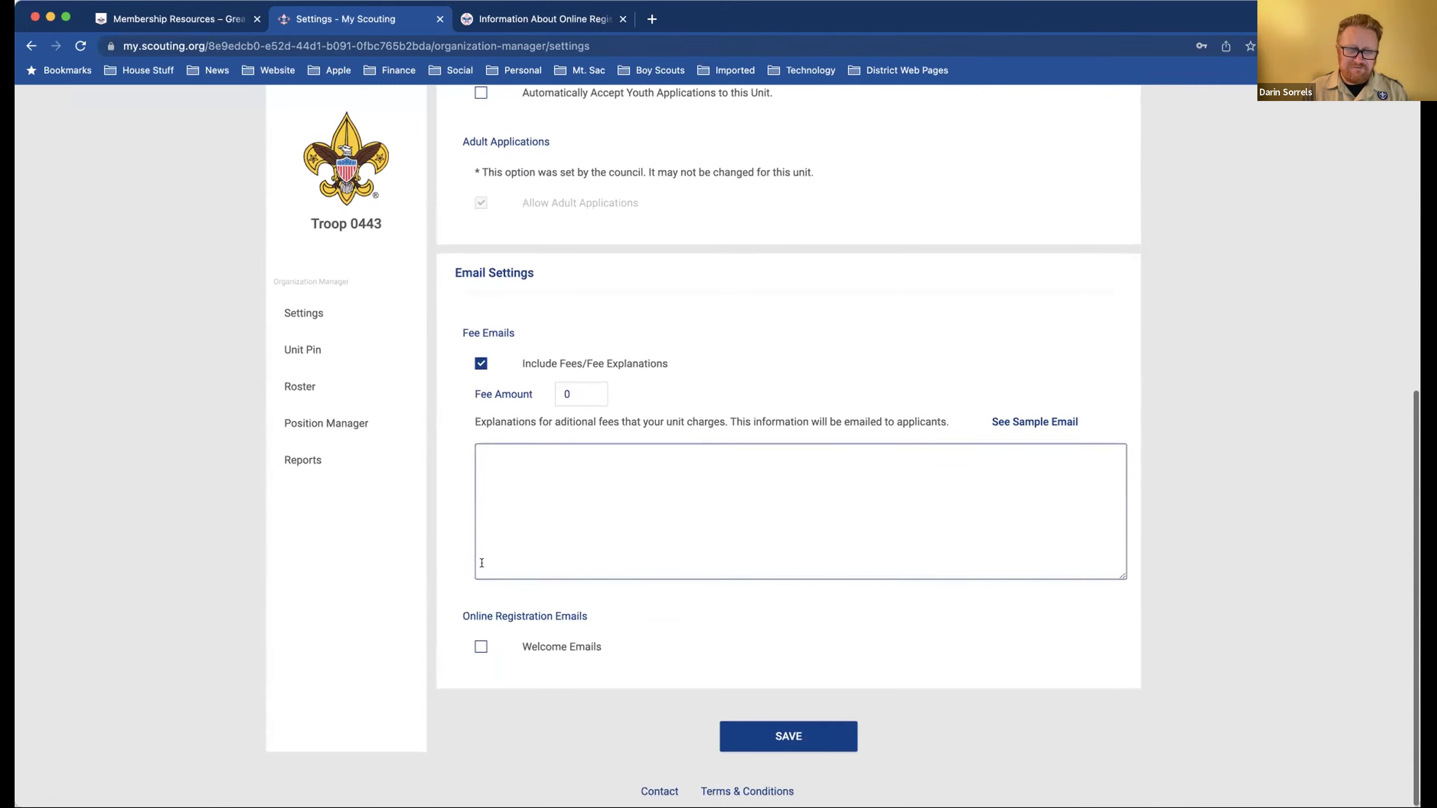
{"action": "left_click", "coordinate": [481, 647]}
{"action": "scroll", "coordinate": [542, 369], "scroll_direction": "down", "scroll_amount": 5}
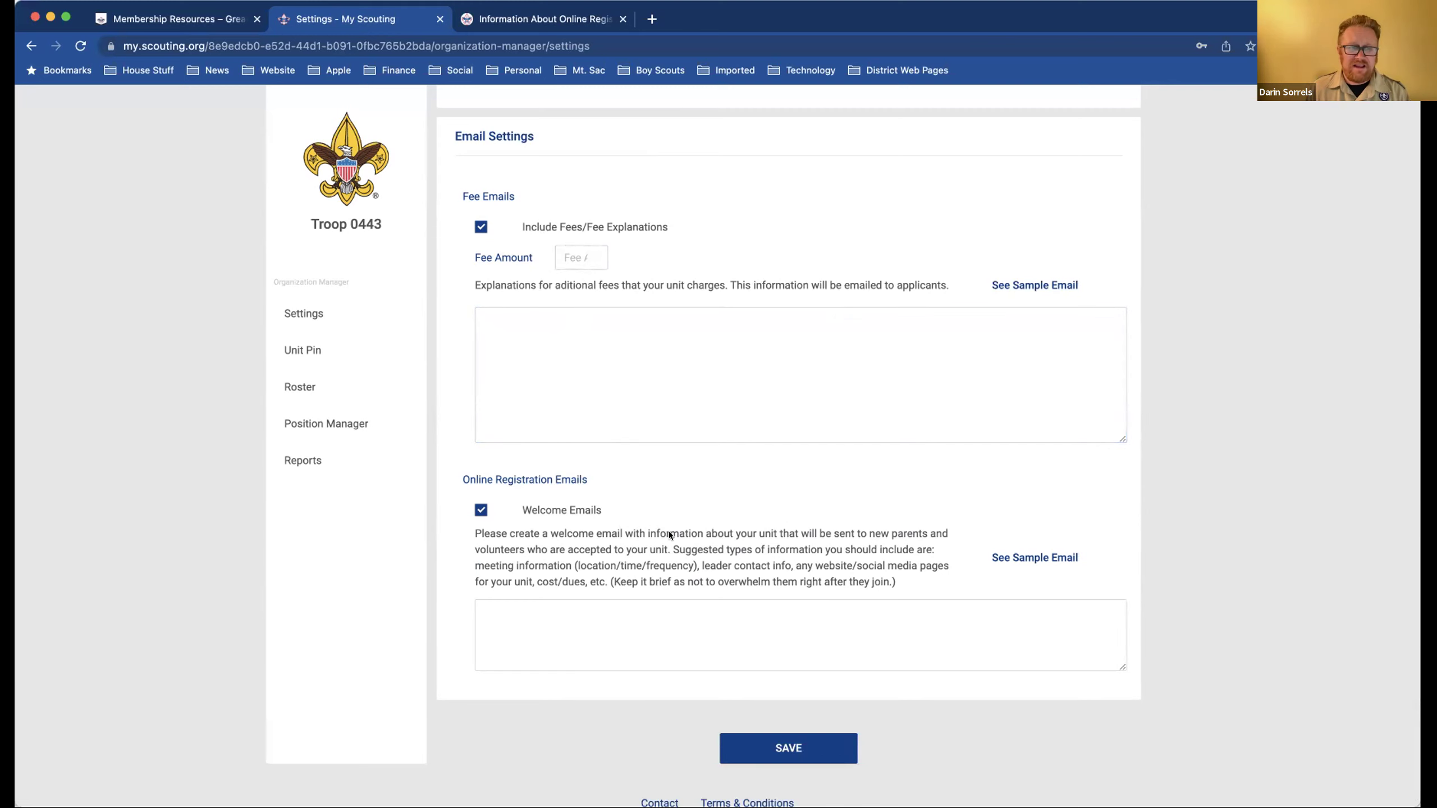
{"action": "left_click", "coordinate": [715, 657]}
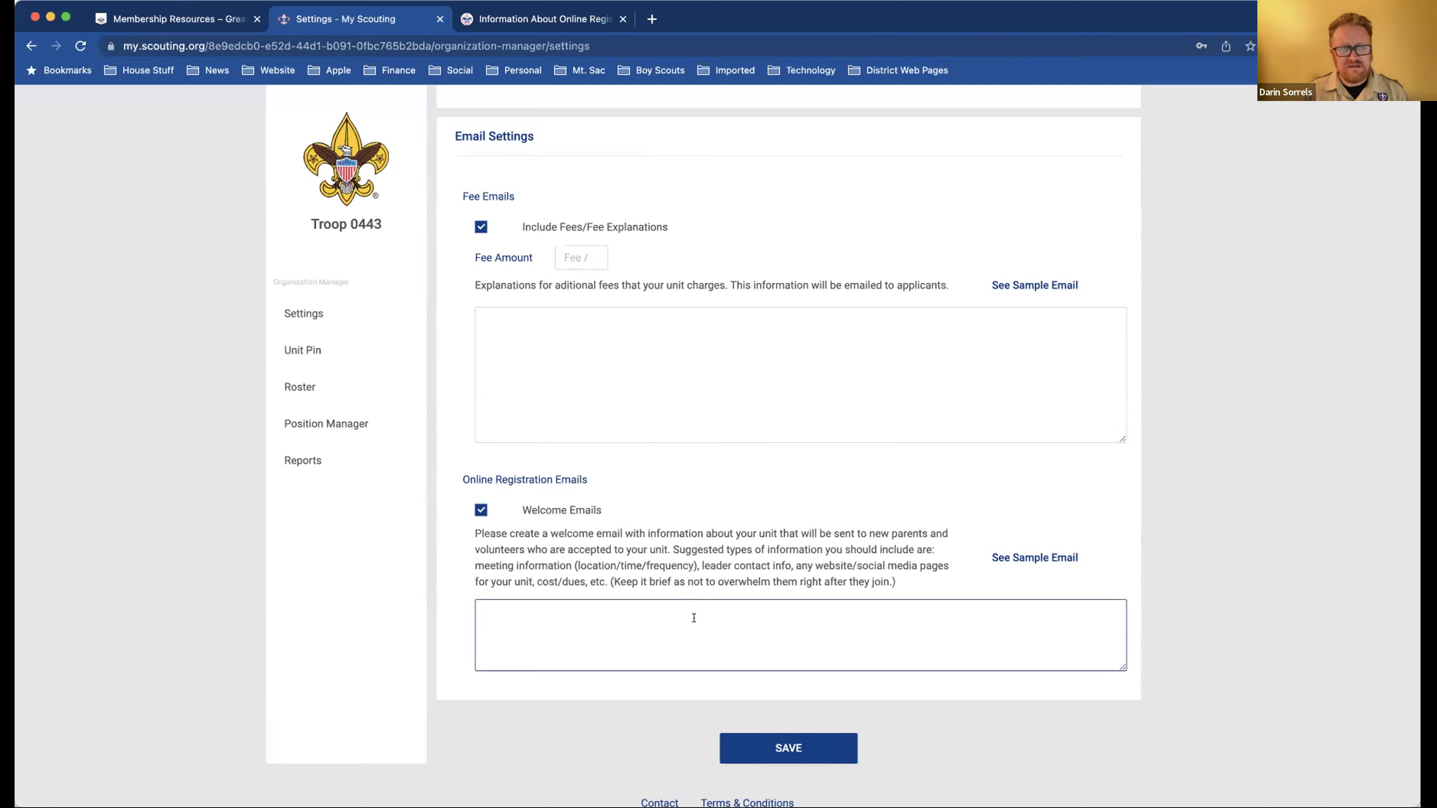
{"action": "scroll", "coordinate": [683, 474], "scroll_direction": "up", "scroll_amount": 3}
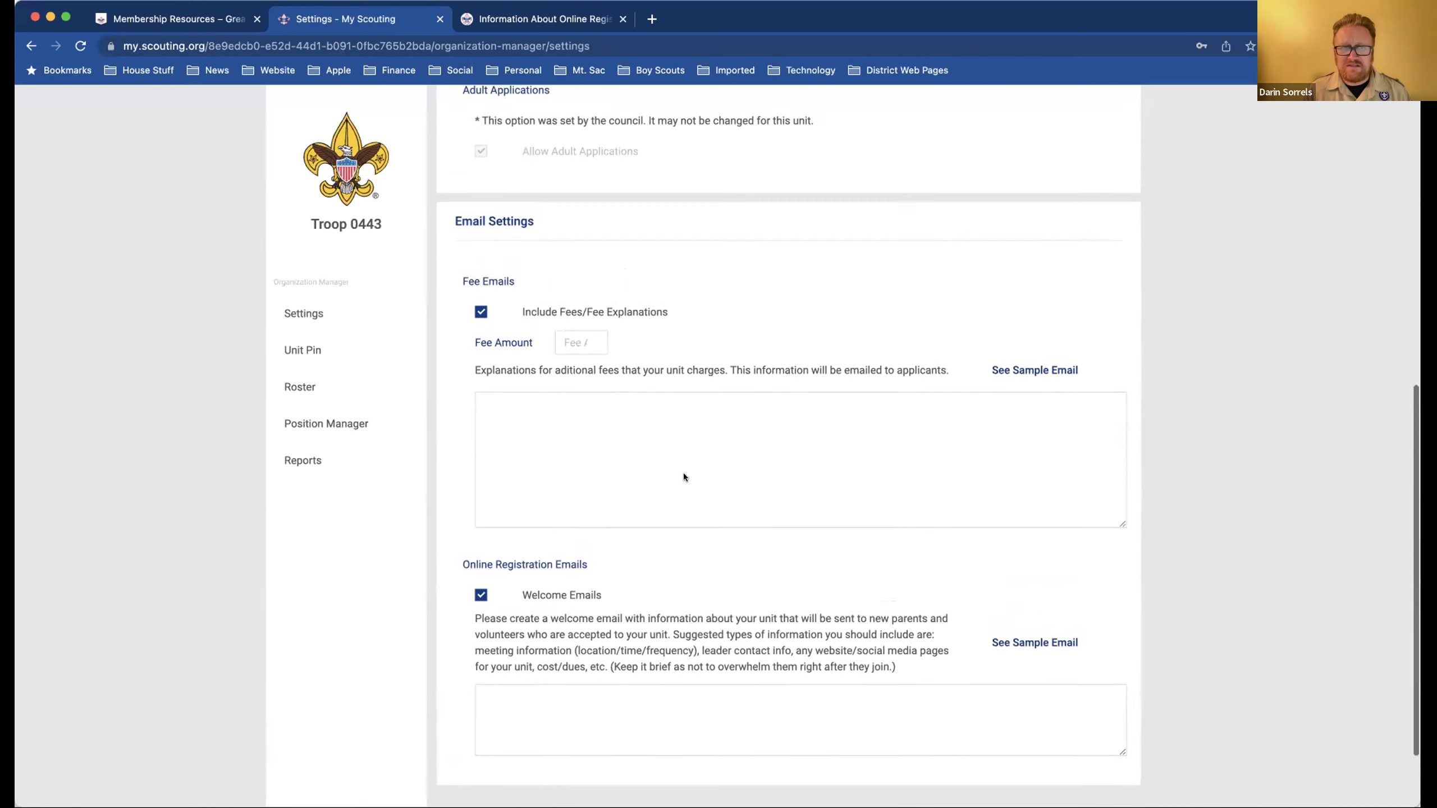
{"action": "scroll", "coordinate": [682, 473], "scroll_direction": "down", "scroll_amount": 3}
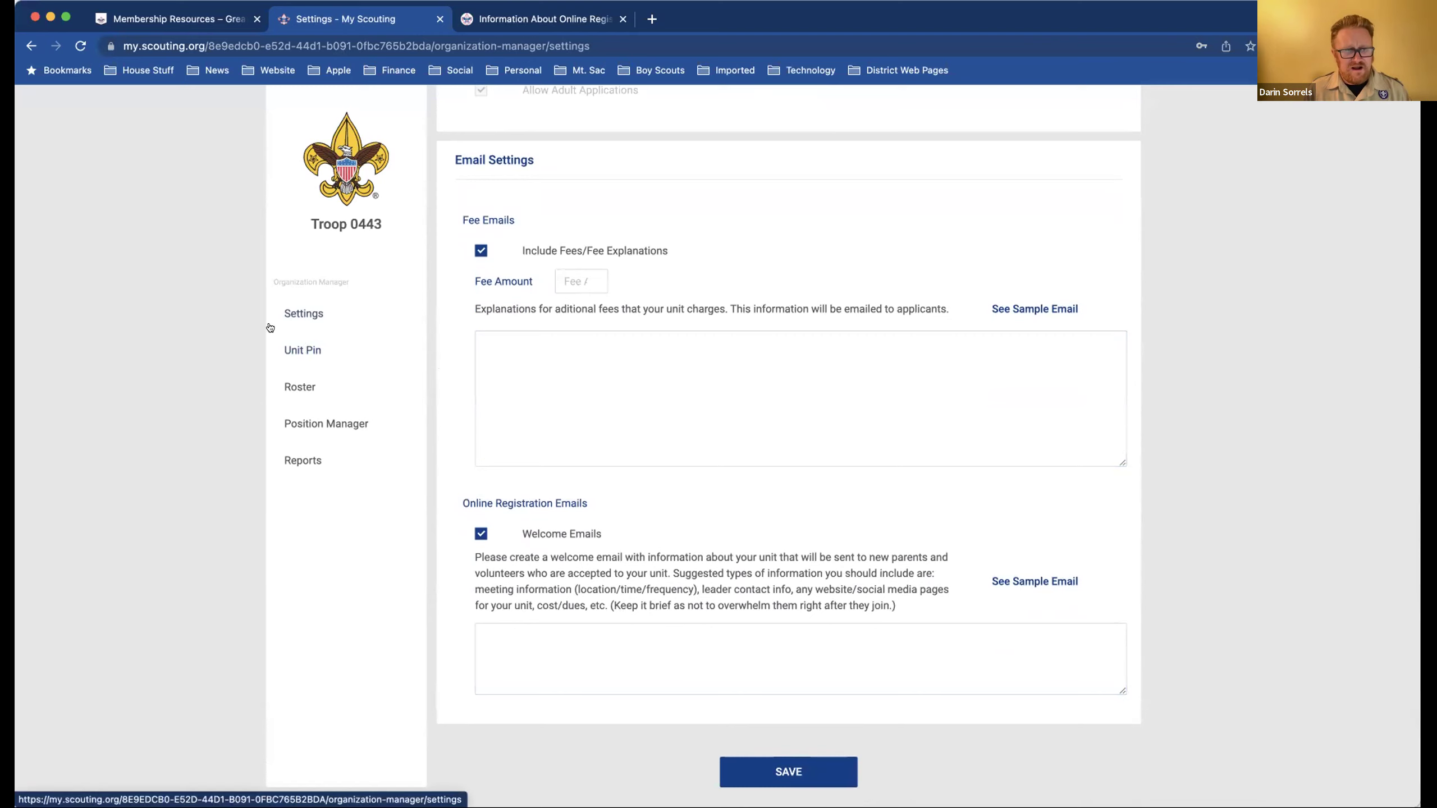
- Open the unit pin settings and examine the pin preview, contact information, website and additional unit information
{"action": "left_click", "coordinate": [304, 350]}
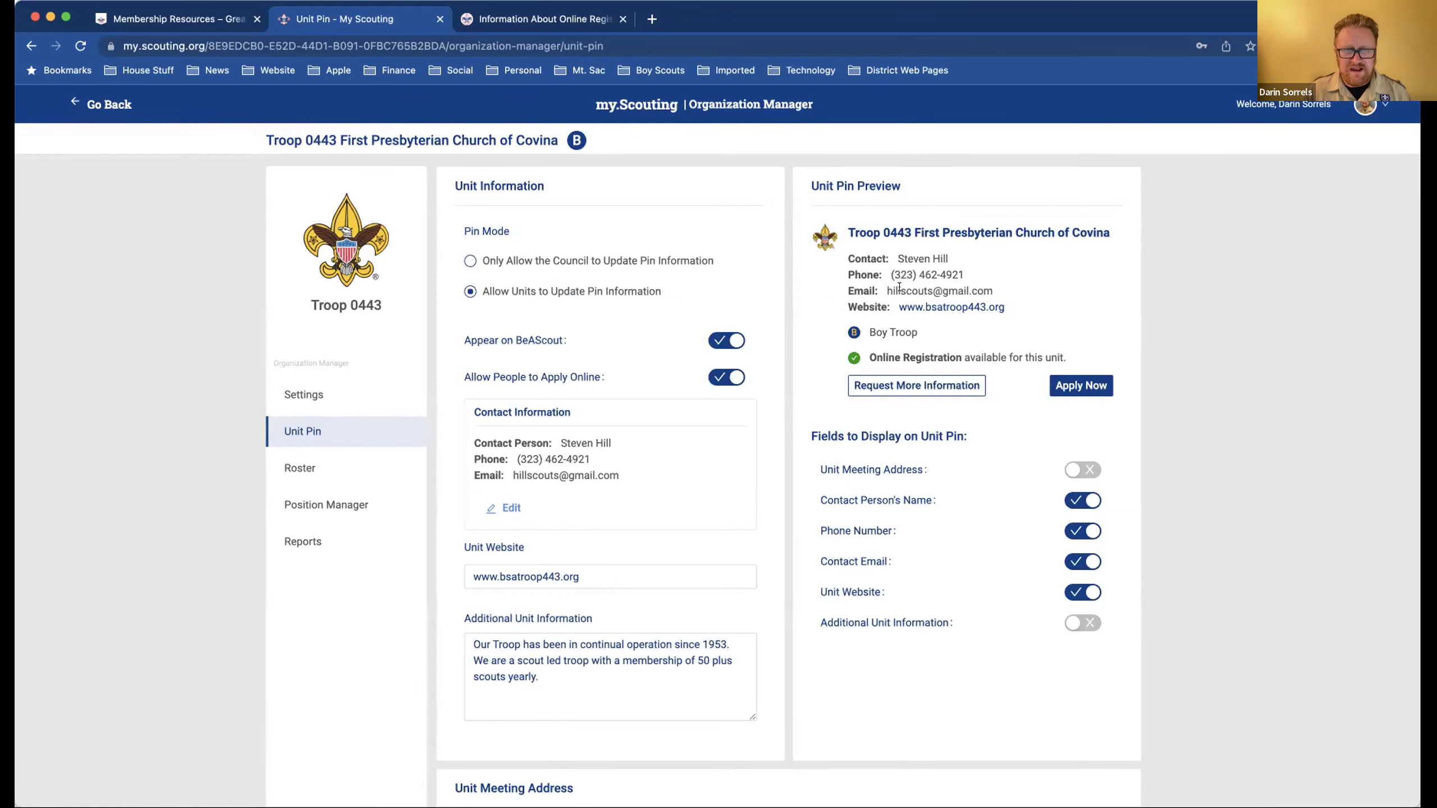
{"action": "scroll", "coordinate": [600, 258], "scroll_direction": "down", "scroll_amount": 1}
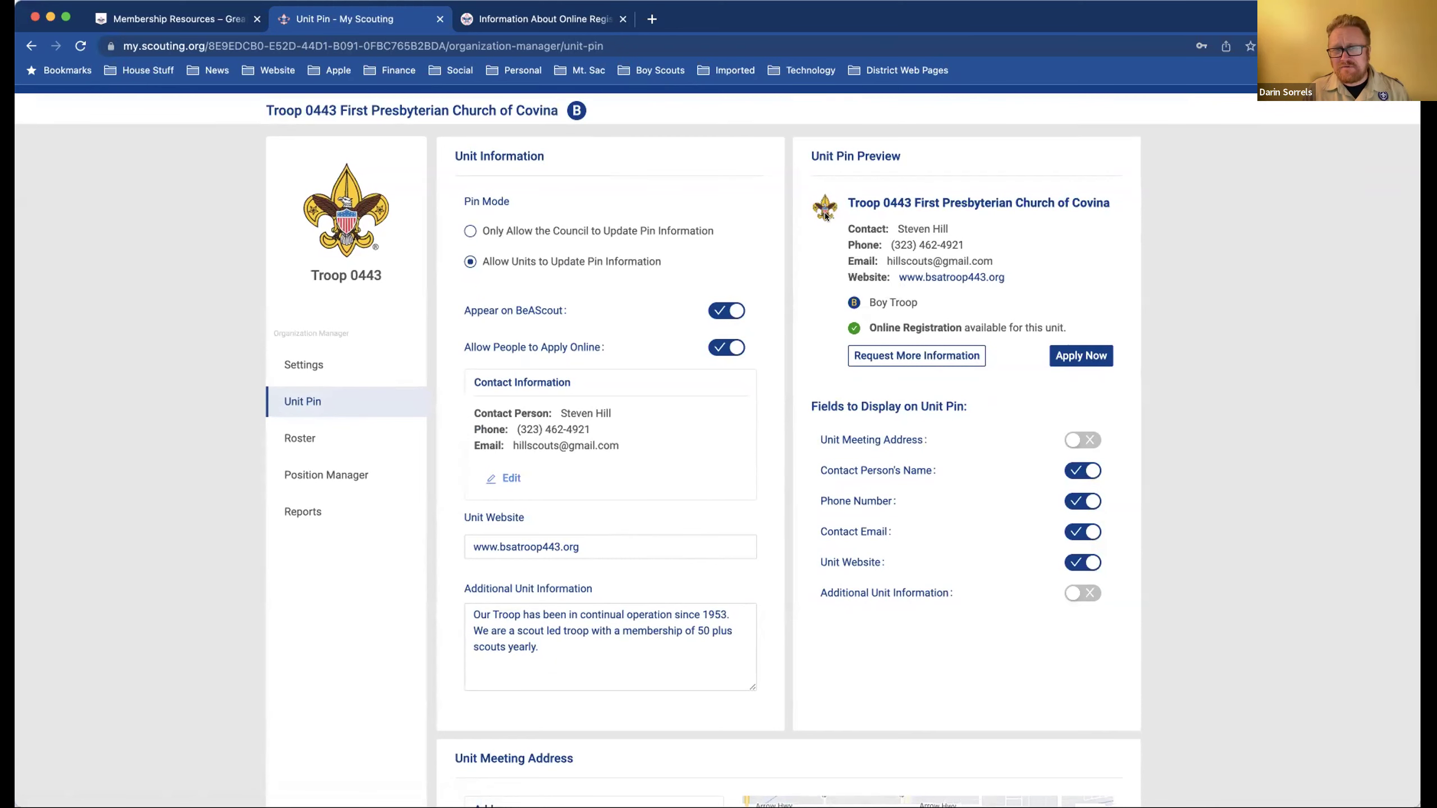
{"action": "scroll", "coordinate": [519, 379], "scroll_direction": "down", "scroll_amount": 3}
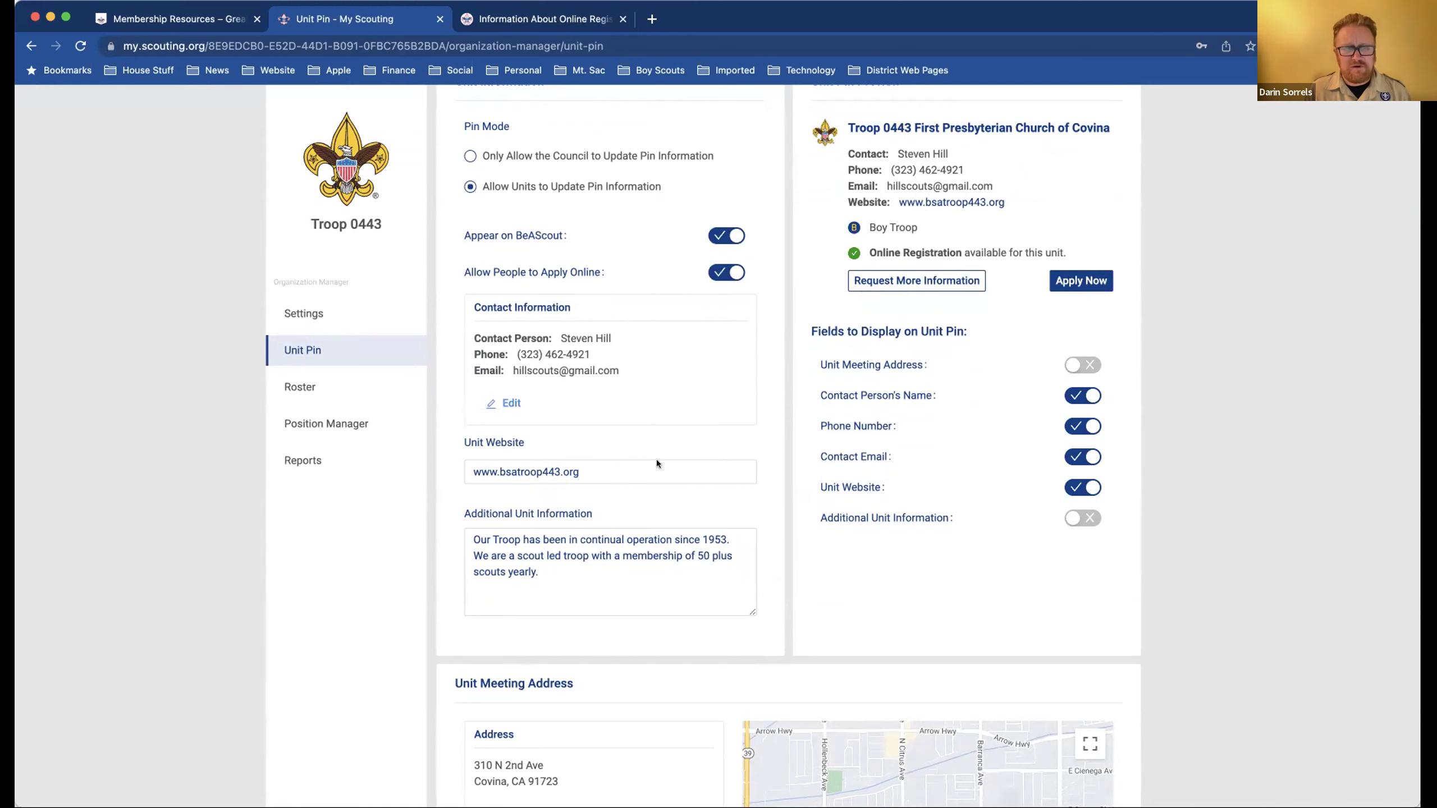
{"action": "scroll", "coordinate": [658, 498], "scroll_direction": "down", "scroll_amount": 4}
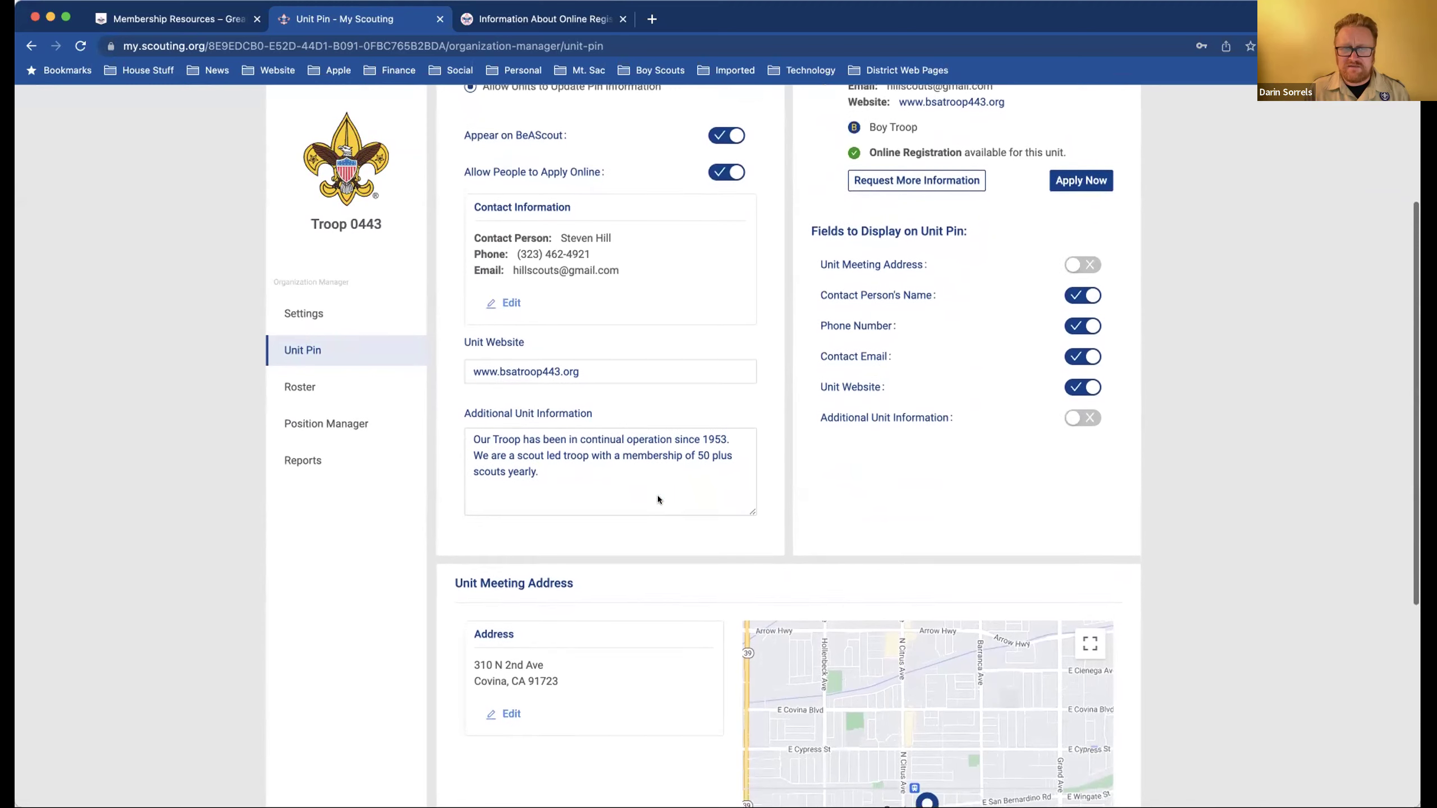
{"action": "scroll", "coordinate": [658, 498], "scroll_direction": "down", "scroll_amount": 2}
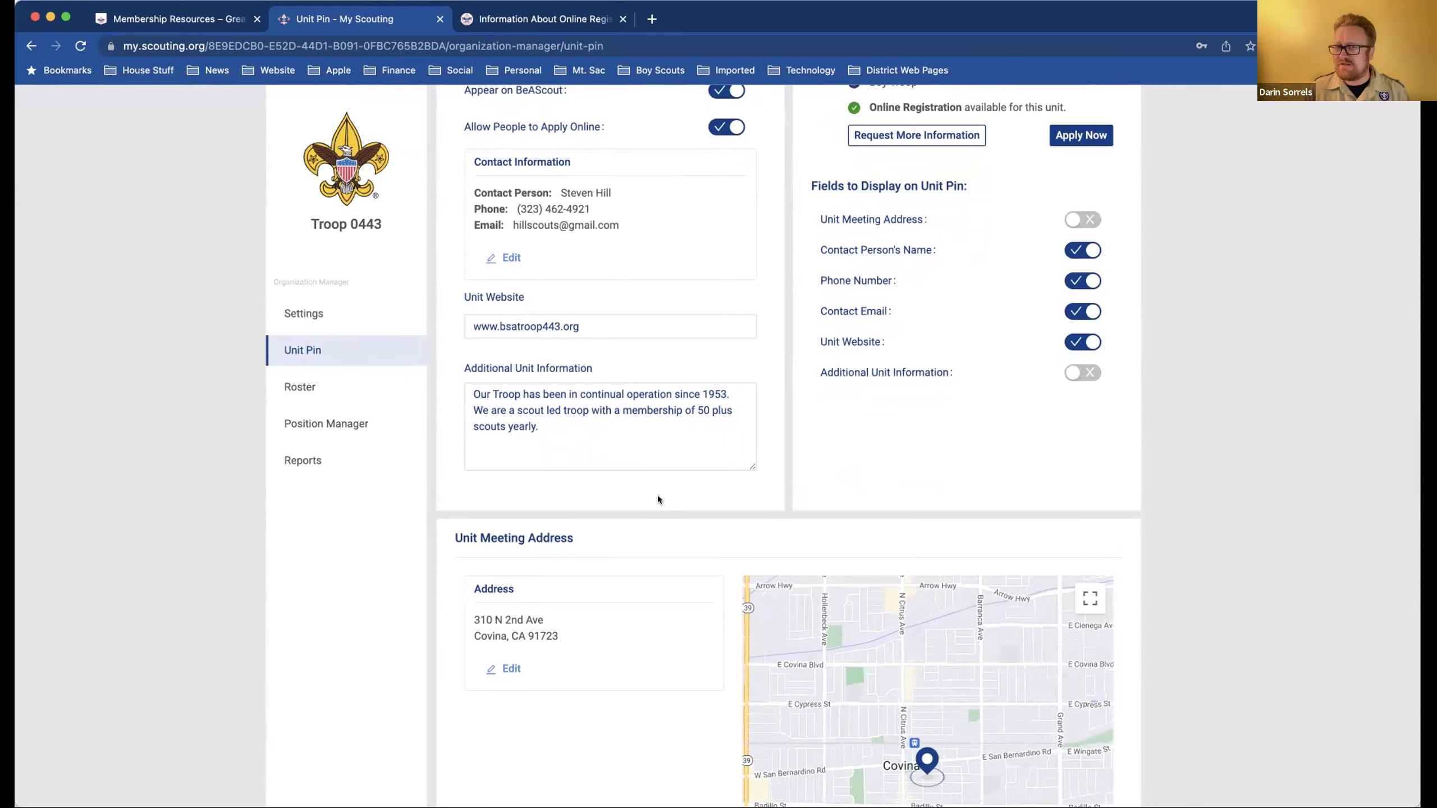
- Review which fields are displayed on the unit pin and check the unit meeting address with its map
{"action": "scroll", "coordinate": [658, 498], "scroll_direction": "up", "scroll_amount": 6}
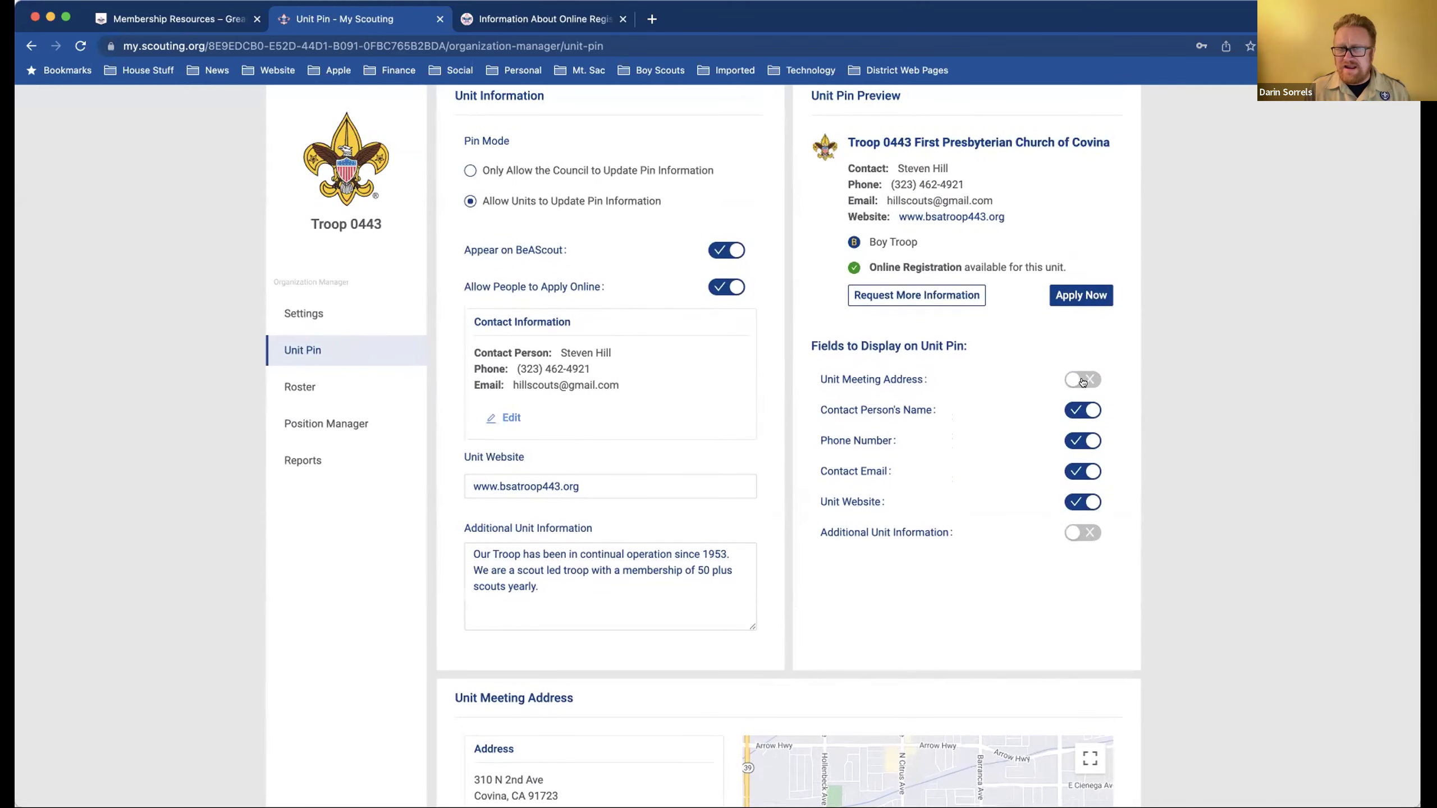
{"action": "left_click", "coordinate": [1068, 412]}
{"action": "left_click", "coordinate": [1085, 396]}
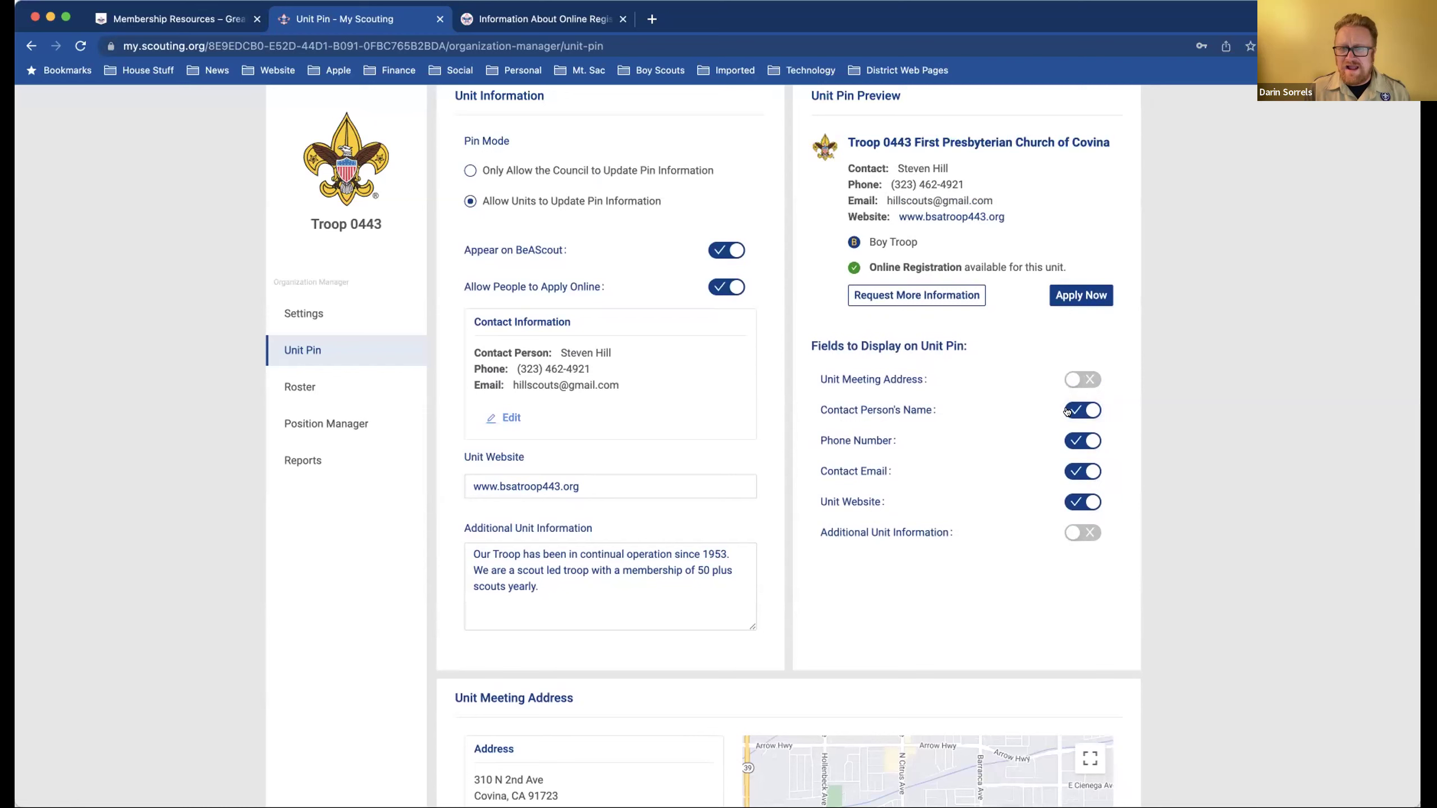
{"action": "left_click", "coordinate": [1067, 412]}
{"action": "left_click", "coordinate": [1082, 395]}
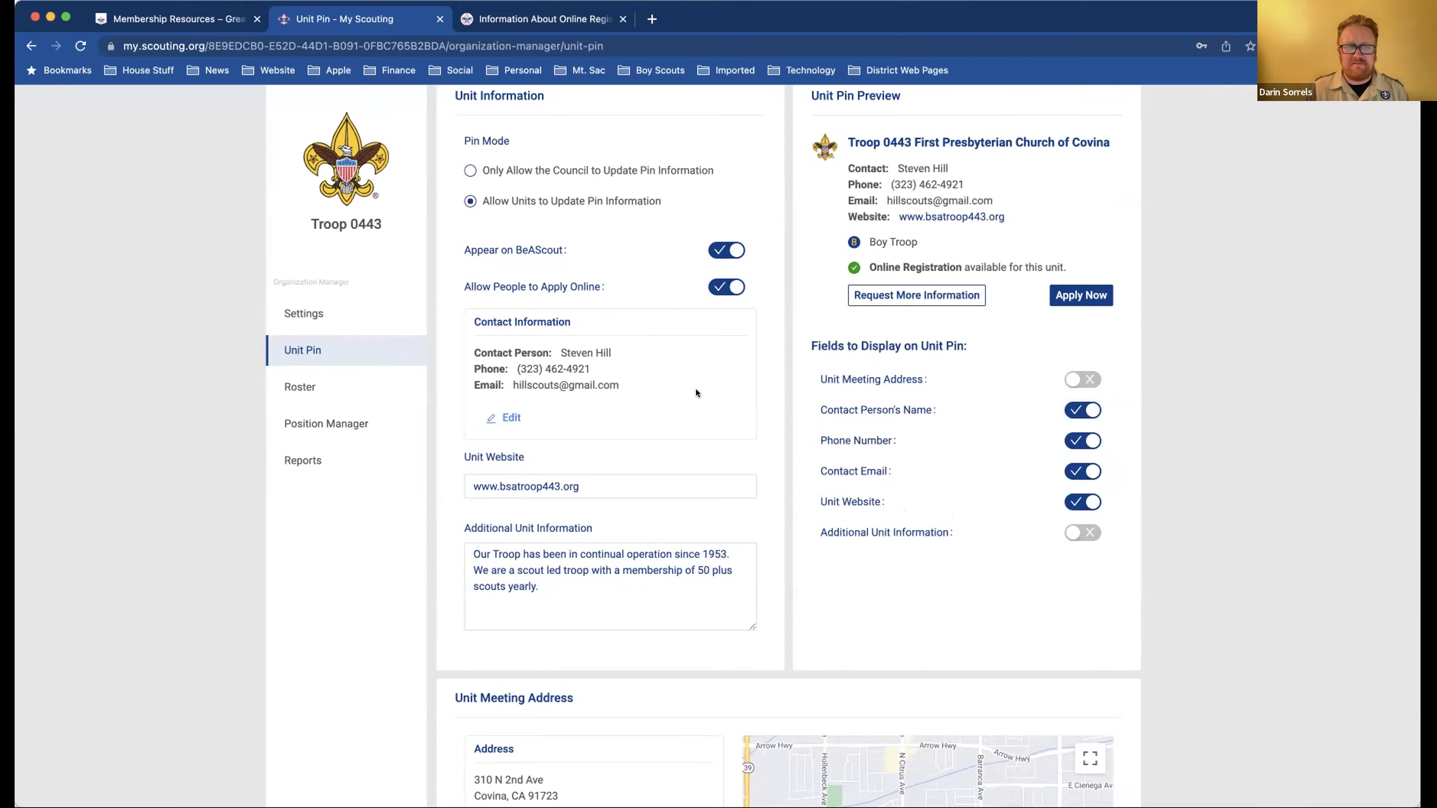
{"action": "scroll", "coordinate": [696, 389], "scroll_direction": "down", "scroll_amount": 5}
{"action": "scroll", "coordinate": [696, 393], "scroll_direction": "down", "scroll_amount": 5}
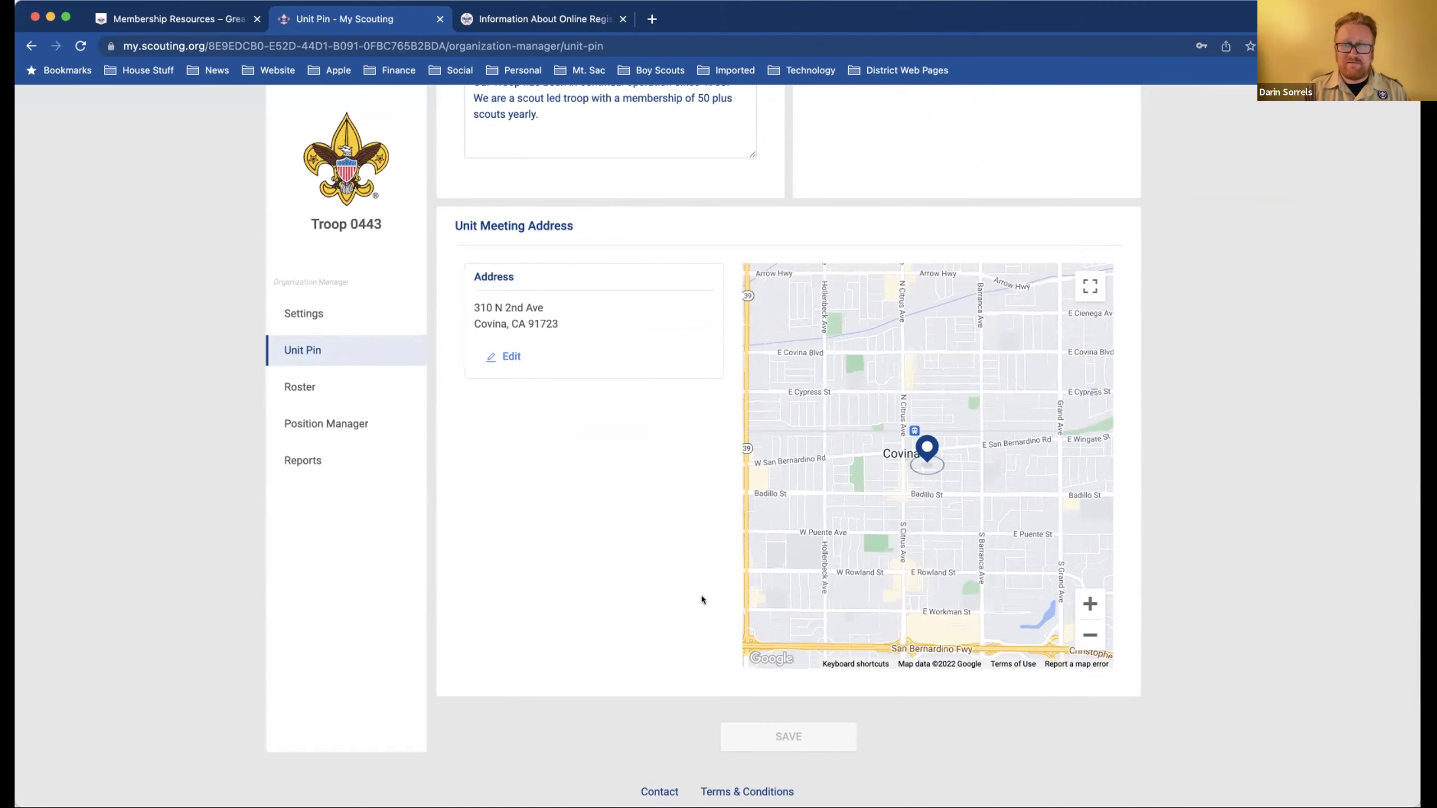
{"action": "scroll", "coordinate": [700, 596], "scroll_direction": "up", "scroll_amount": 10}
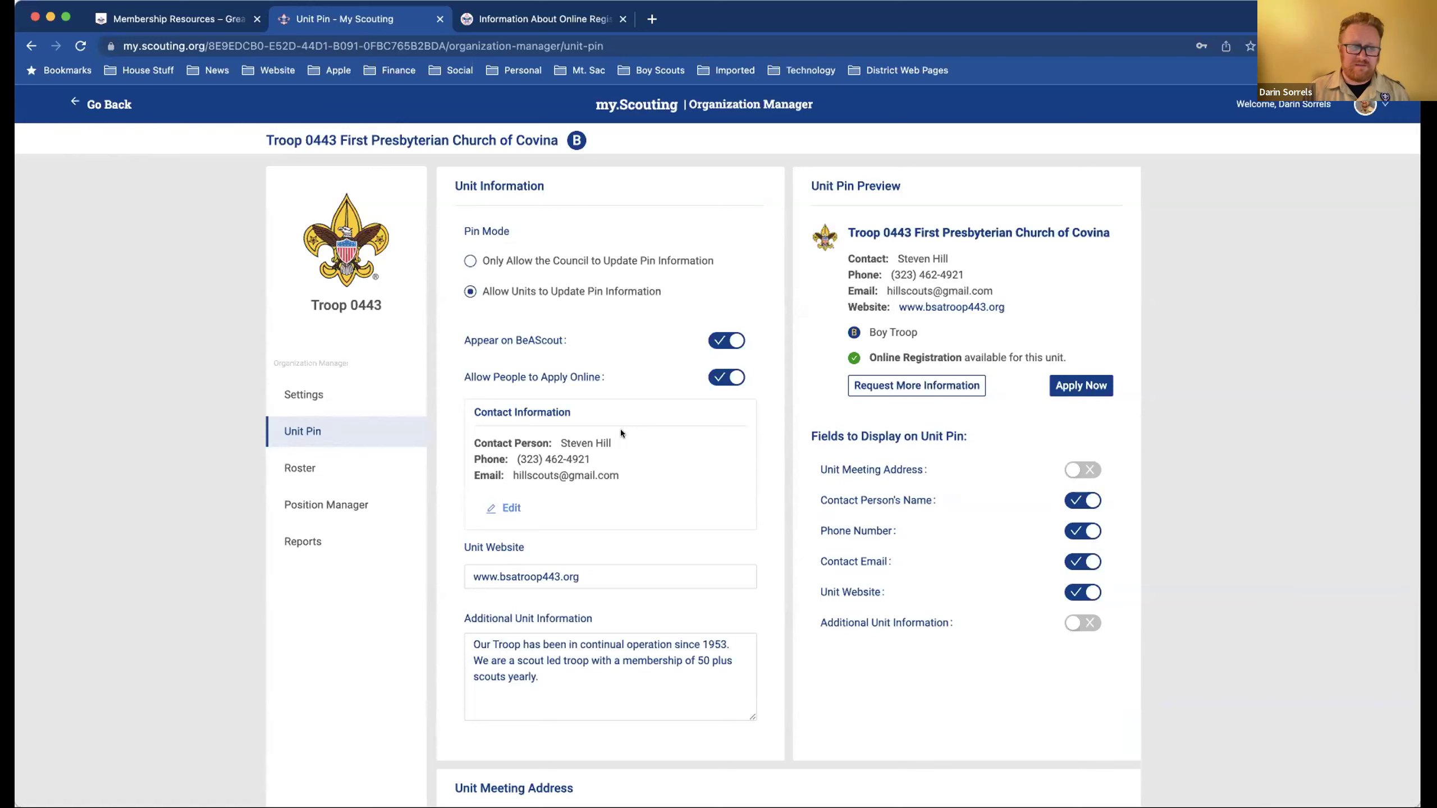
- Open the position manager for Troop 0443 and review its functional roles
{"action": "left_click", "coordinate": [331, 506]}
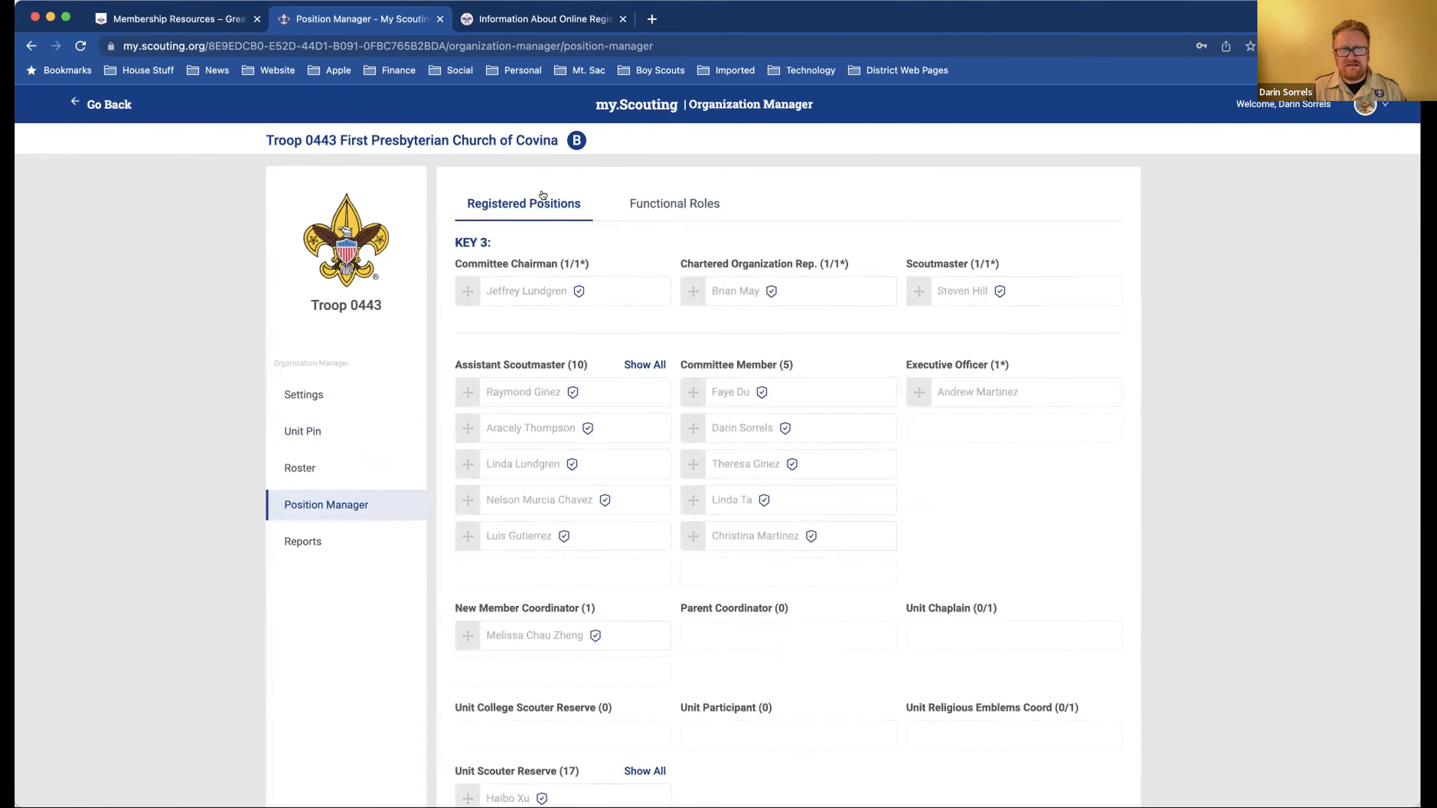
{"action": "left_click", "coordinate": [677, 200]}
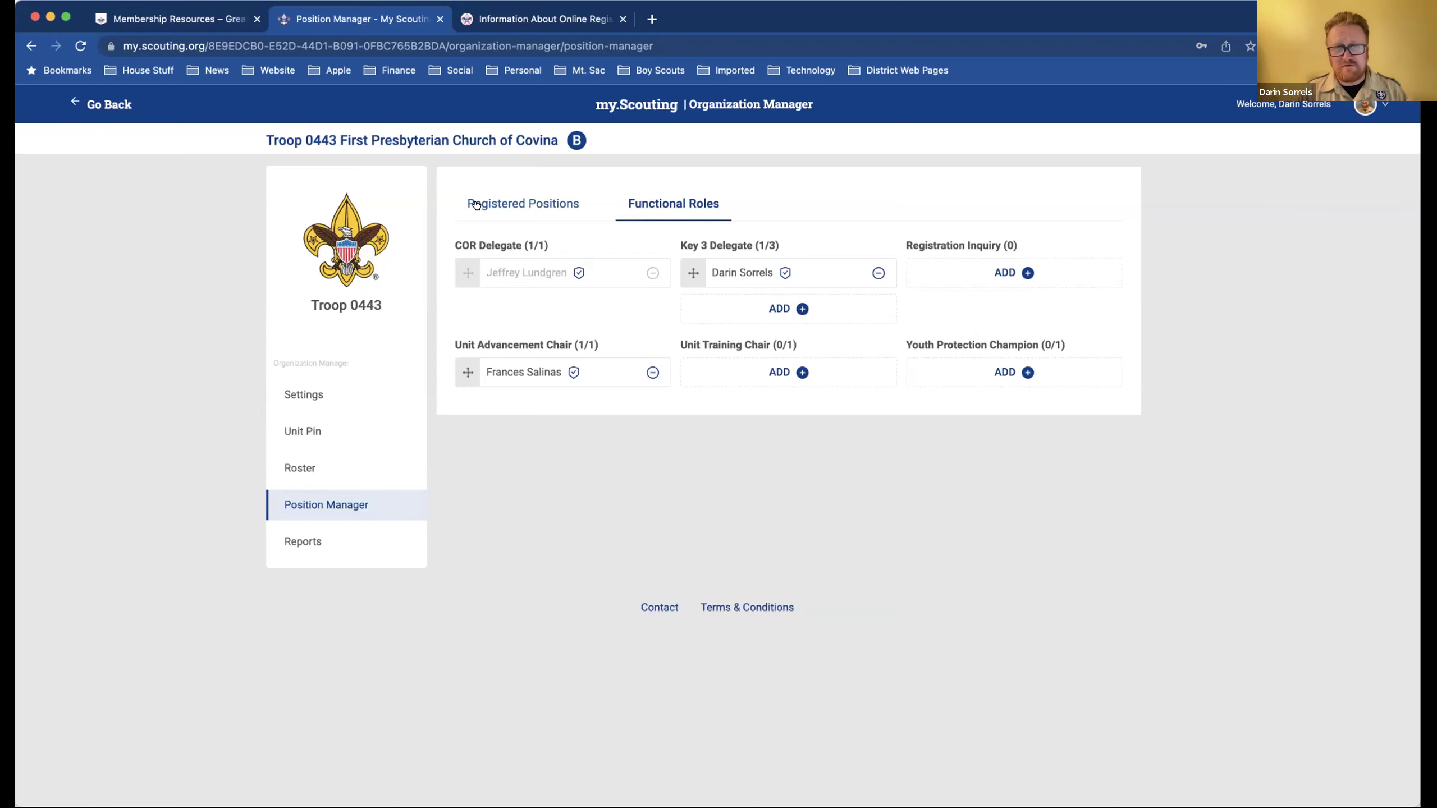
- Return to the my.Scouting dashboard and open the Invitation Manager for Troop 0443
{"action": "left_click", "coordinate": [626, 108]}
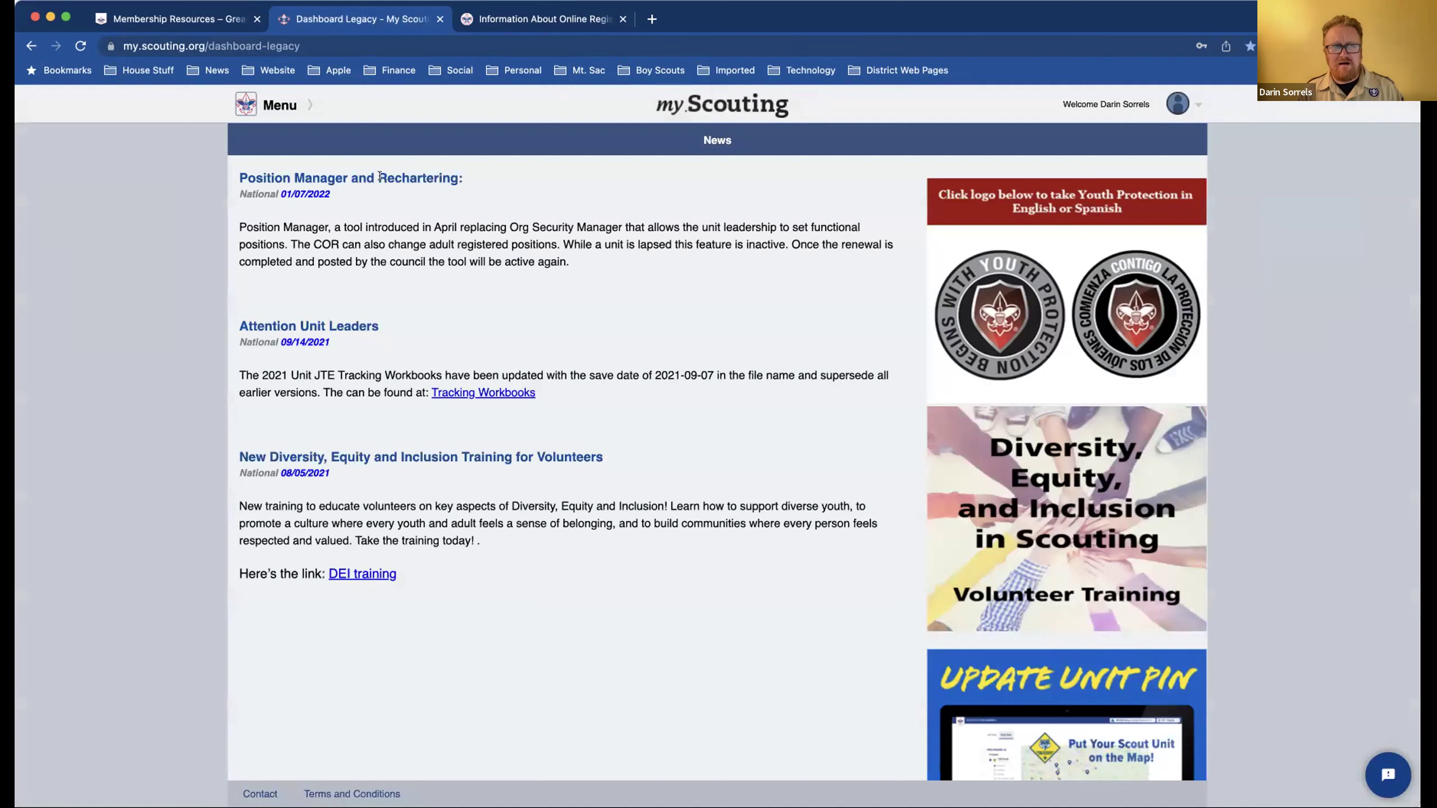
{"action": "left_click", "coordinate": [260, 111]}
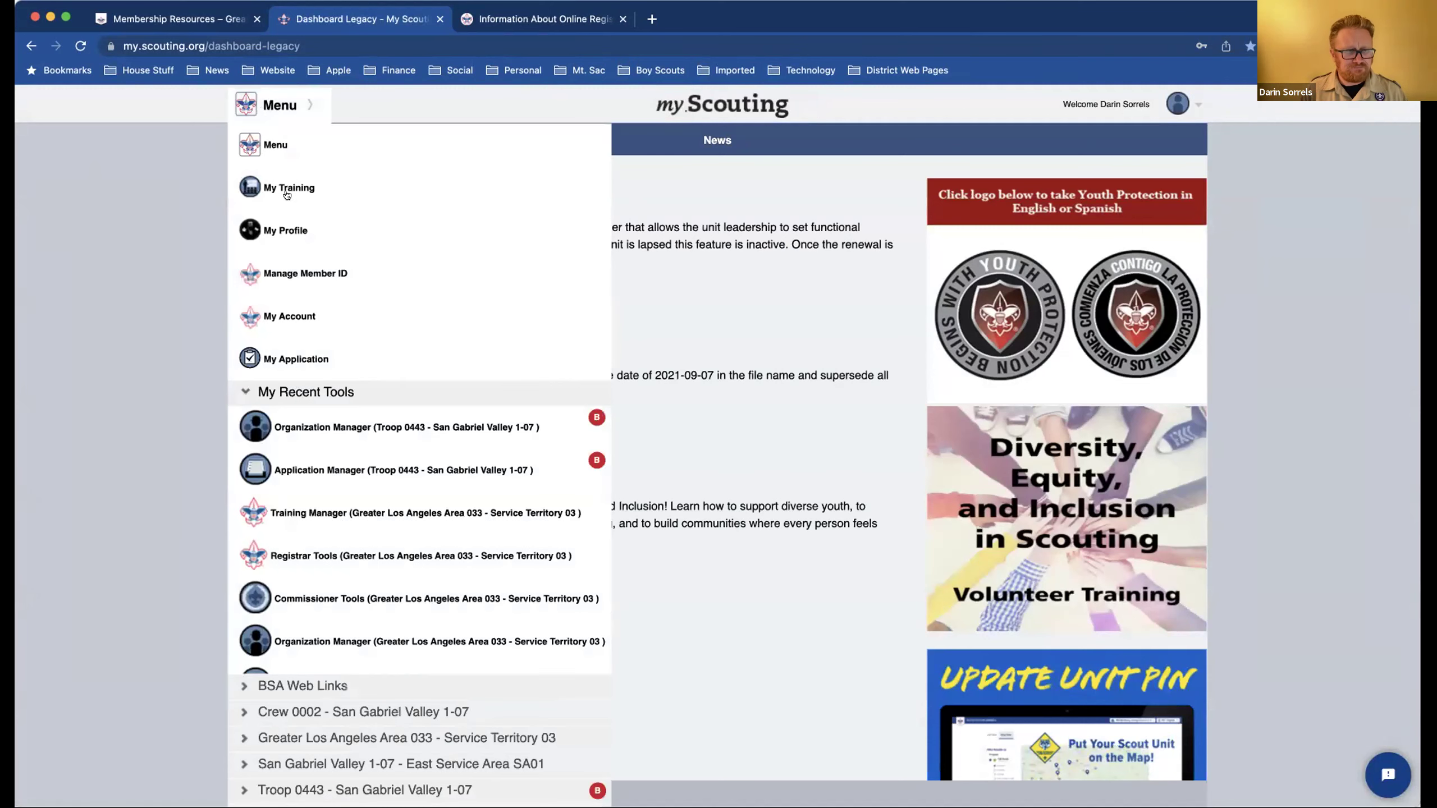
{"action": "left_click", "coordinate": [297, 791]}
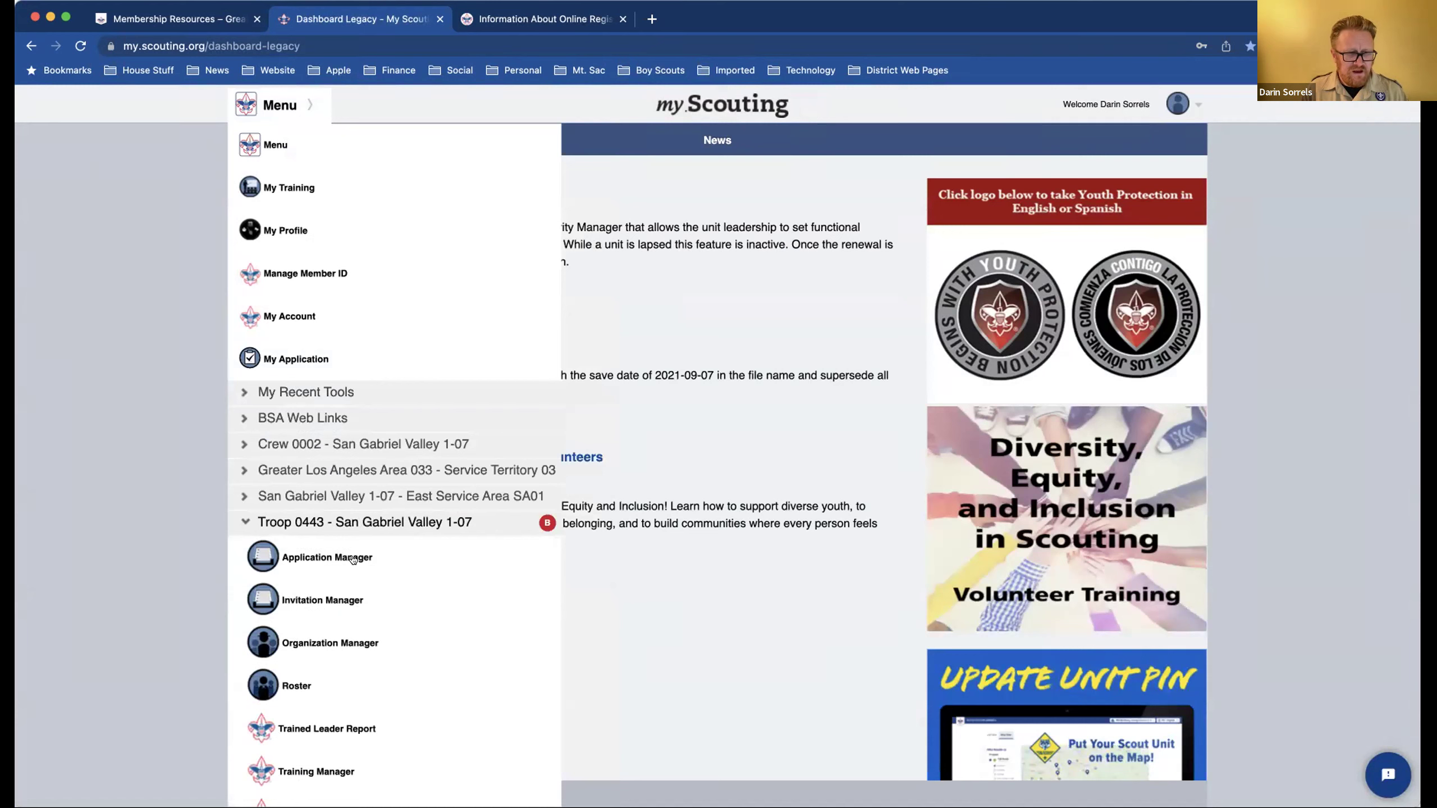
{"action": "scroll", "coordinate": [352, 559], "scroll_direction": "down", "scroll_amount": 1}
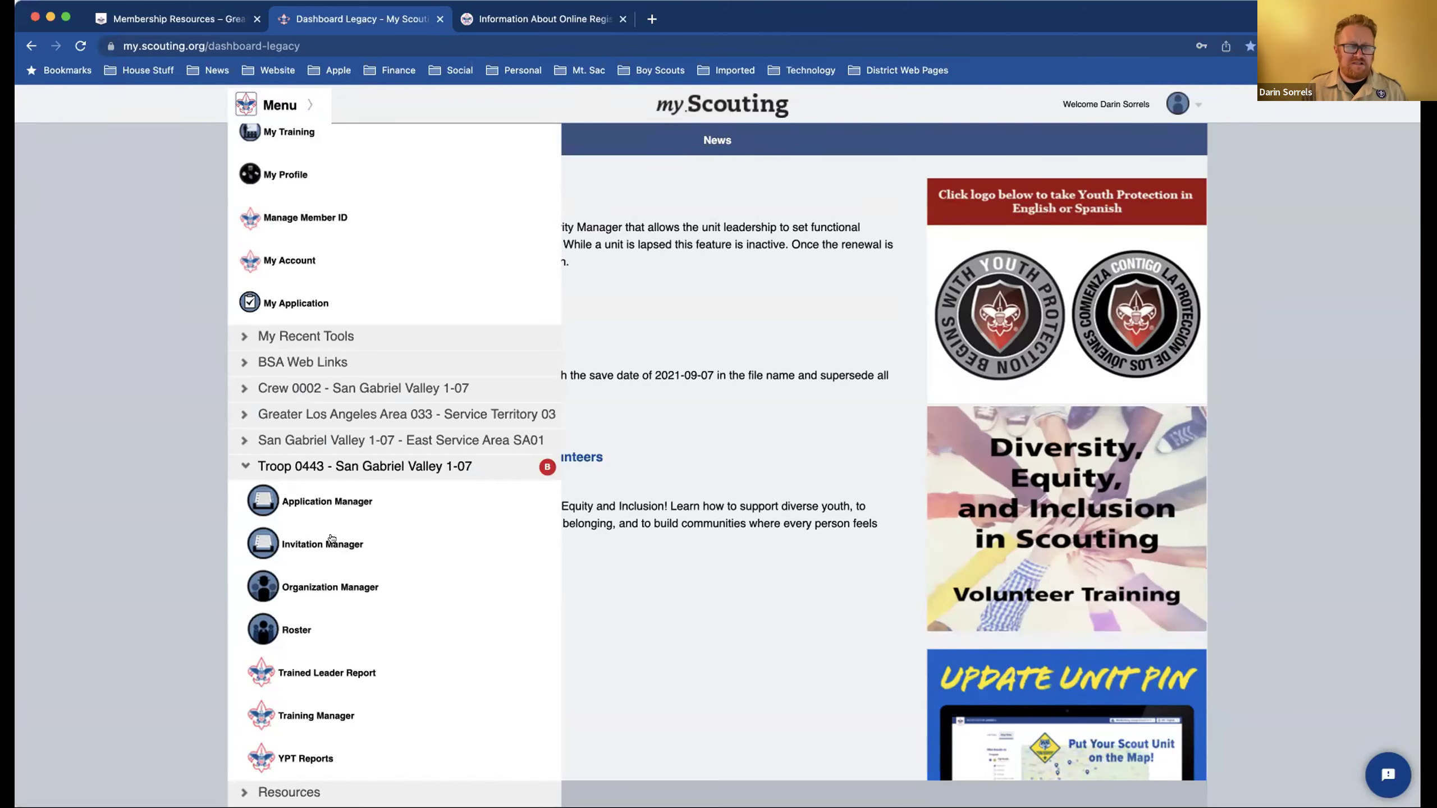
{"action": "left_click", "coordinate": [324, 541]}
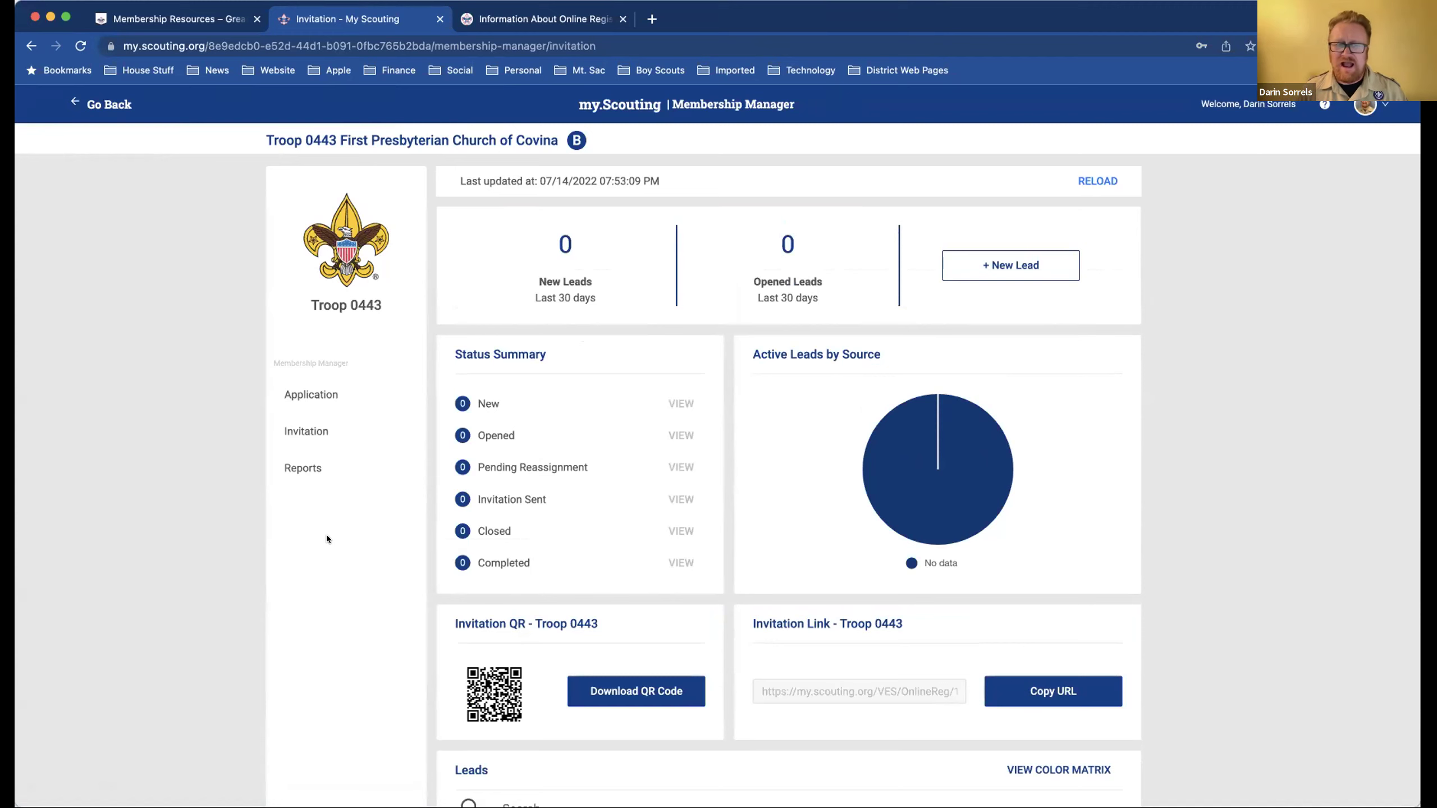
- Copy the Troop 0443 invitation link and look over the leads list
{"action": "scroll", "coordinate": [640, 554], "scroll_direction": "down", "scroll_amount": 1}
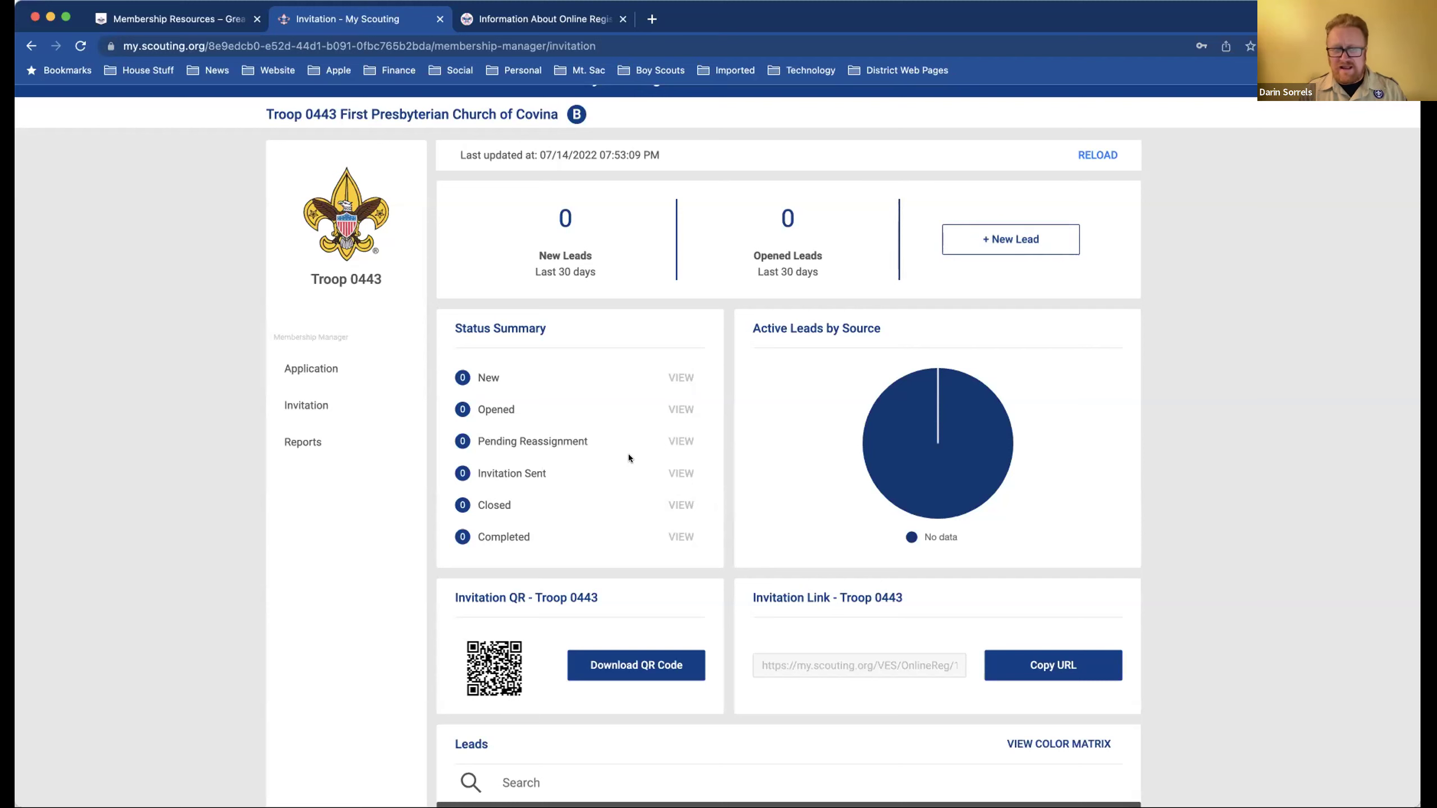
{"action": "scroll", "coordinate": [829, 621], "scroll_direction": "down", "scroll_amount": 2}
{"action": "scroll", "coordinate": [829, 621], "scroll_direction": "down", "scroll_amount": 1}
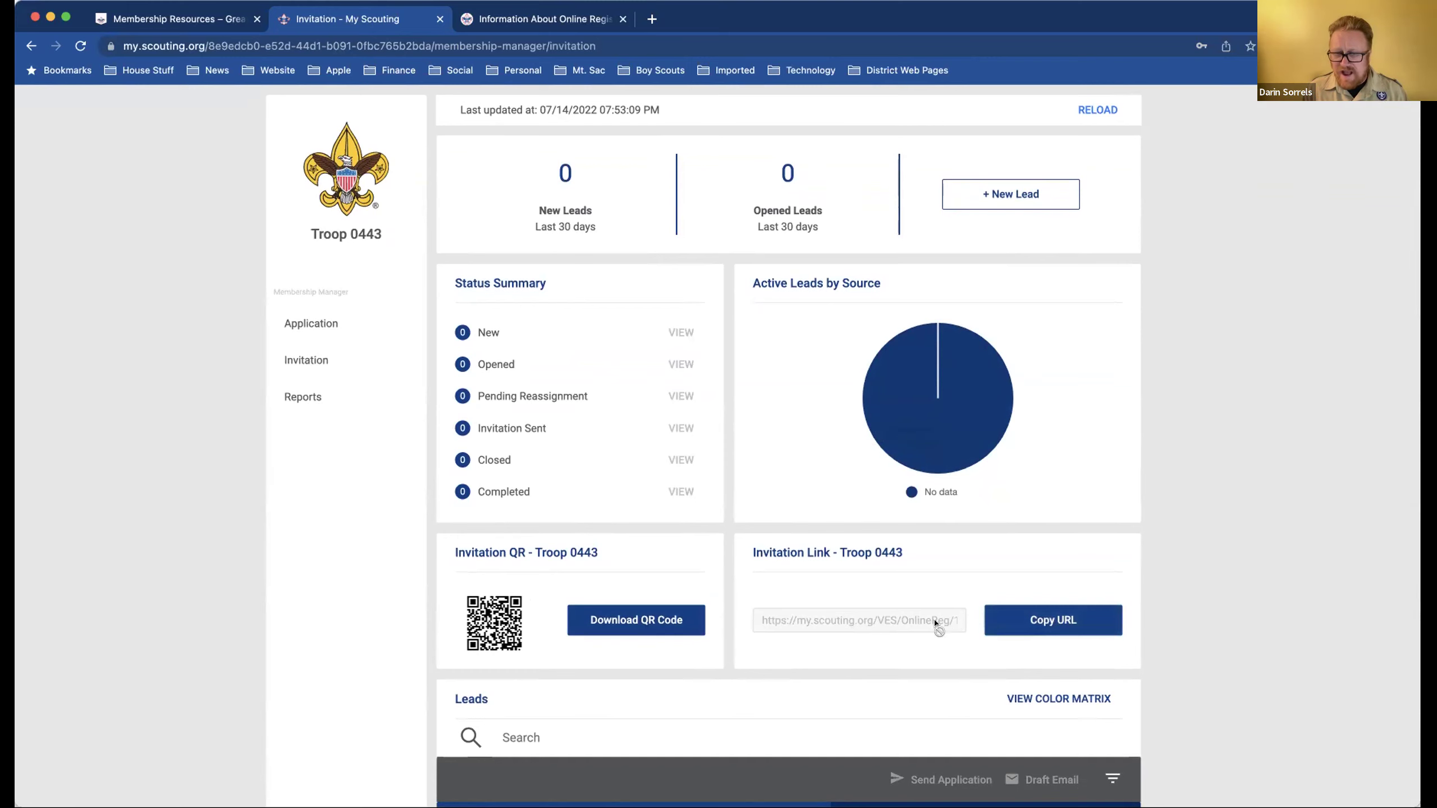
{"action": "left_click", "coordinate": [1073, 619]}
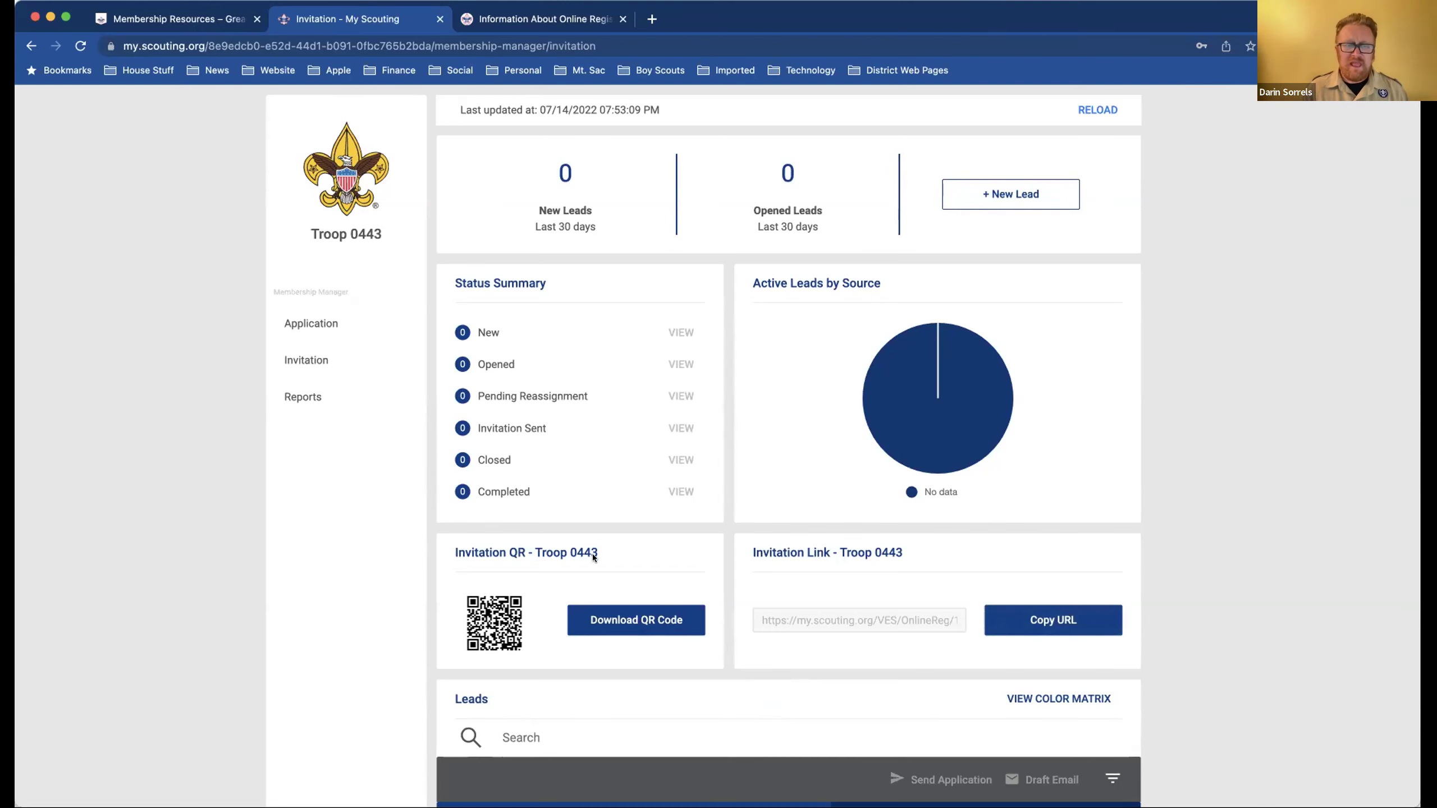
{"action": "scroll", "coordinate": [592, 554], "scroll_direction": "down", "scroll_amount": 3}
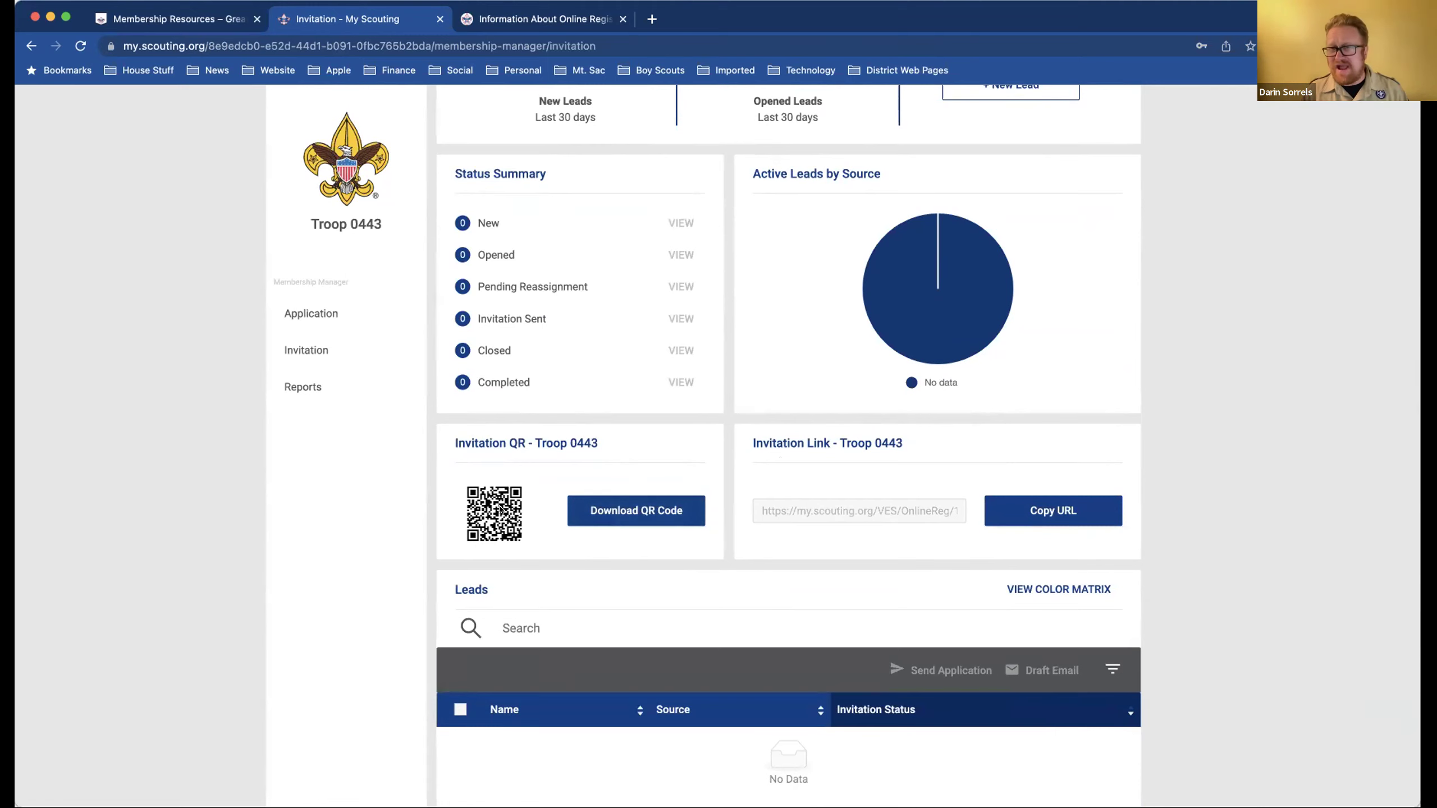
{"action": "scroll", "coordinate": [500, 510], "scroll_direction": "up", "scroll_amount": 2}
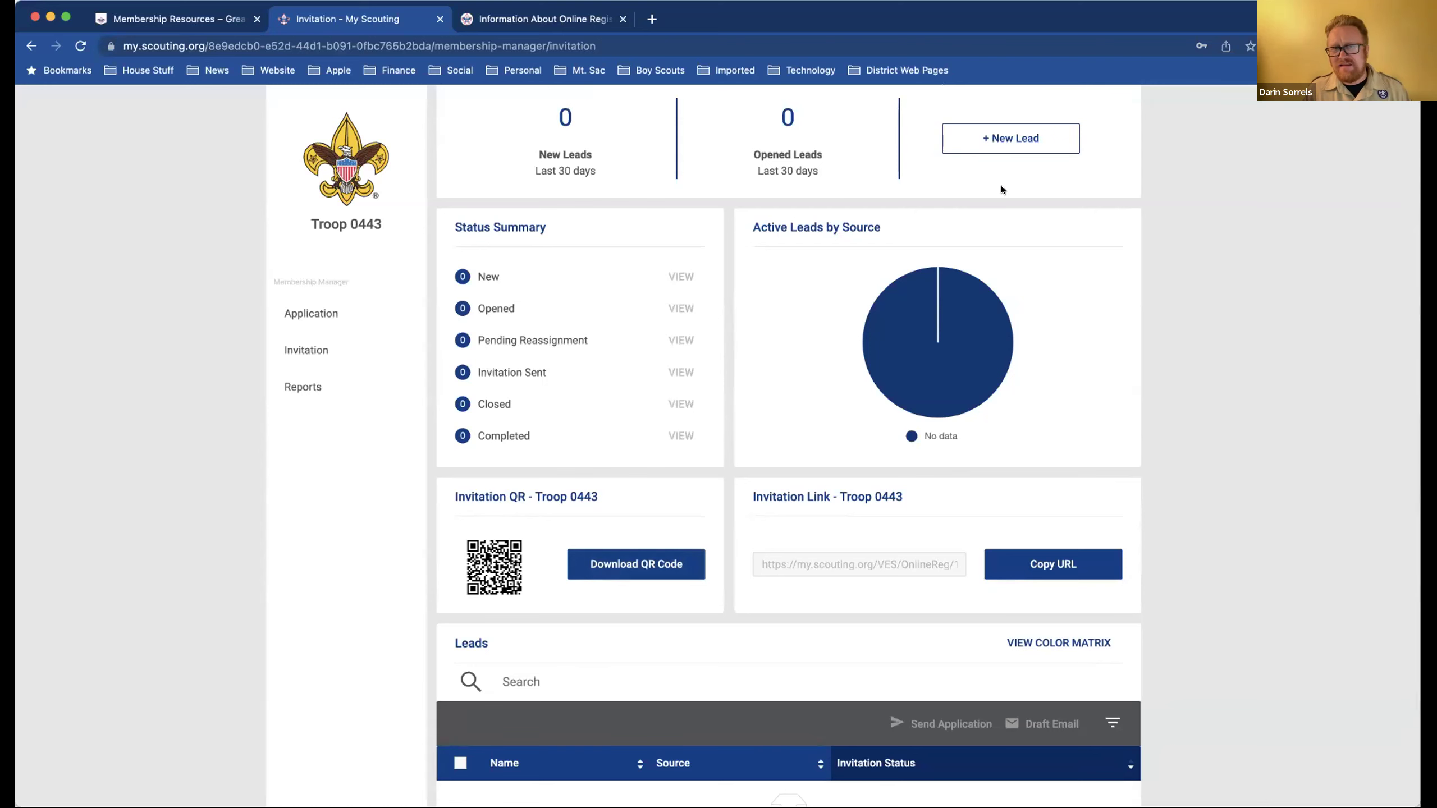
- Start a new lead and set its lead source to Joining Night
{"action": "scroll", "coordinate": [1001, 185], "scroll_direction": "up", "scroll_amount": 4}
{"action": "scroll", "coordinate": [1003, 187], "scroll_direction": "up", "scroll_amount": 1}
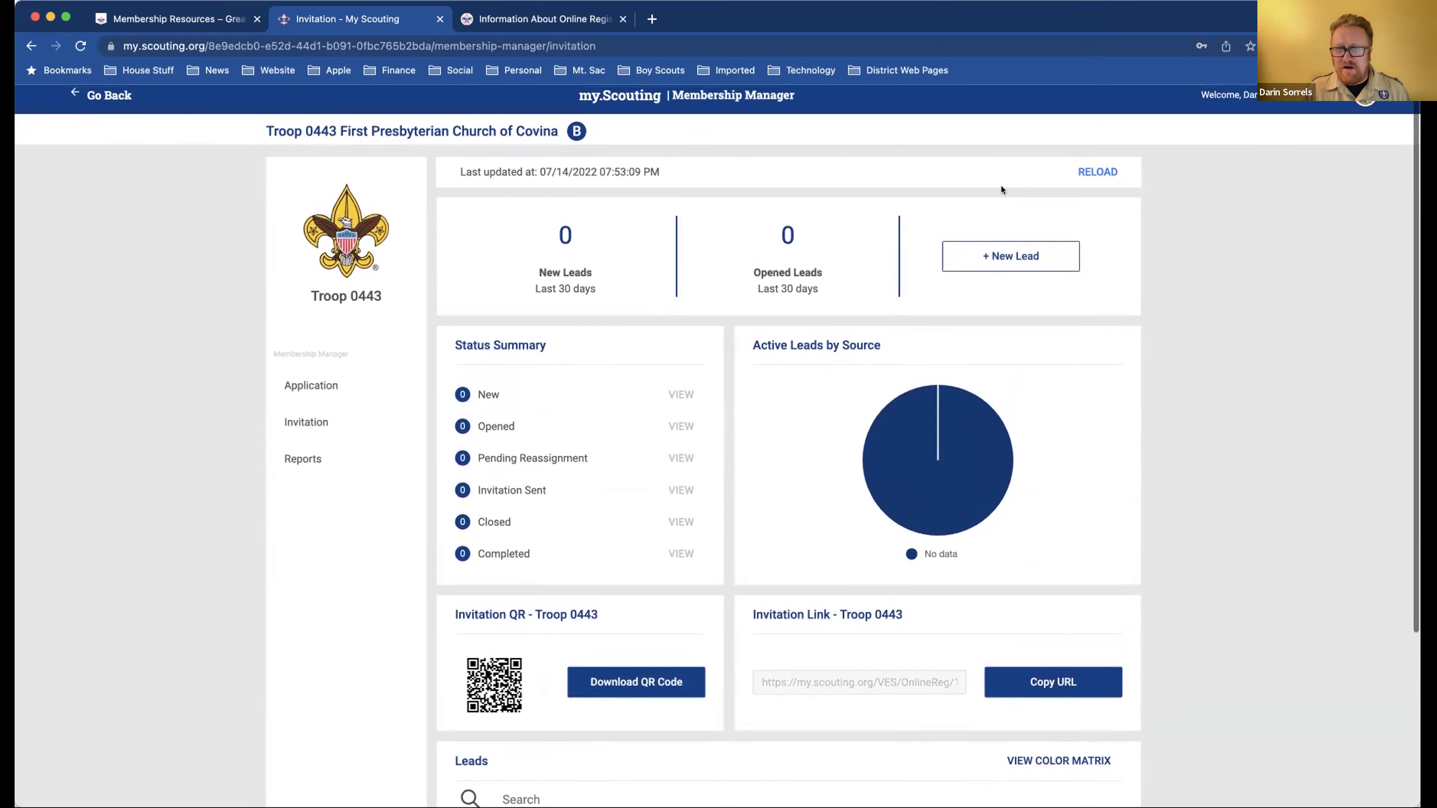
{"action": "left_click", "coordinate": [1031, 258]}
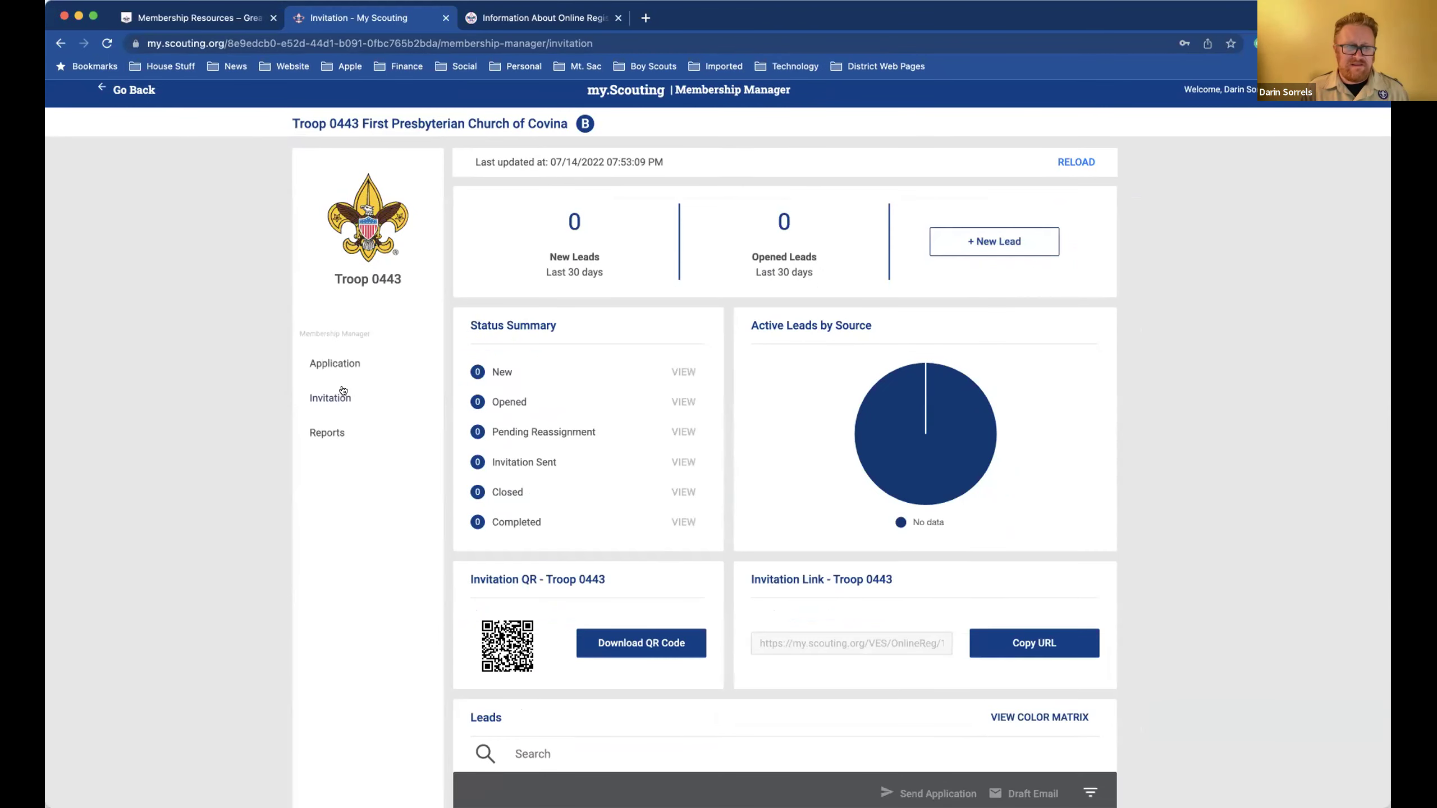
{"action": "left_click", "coordinate": [1004, 229]}
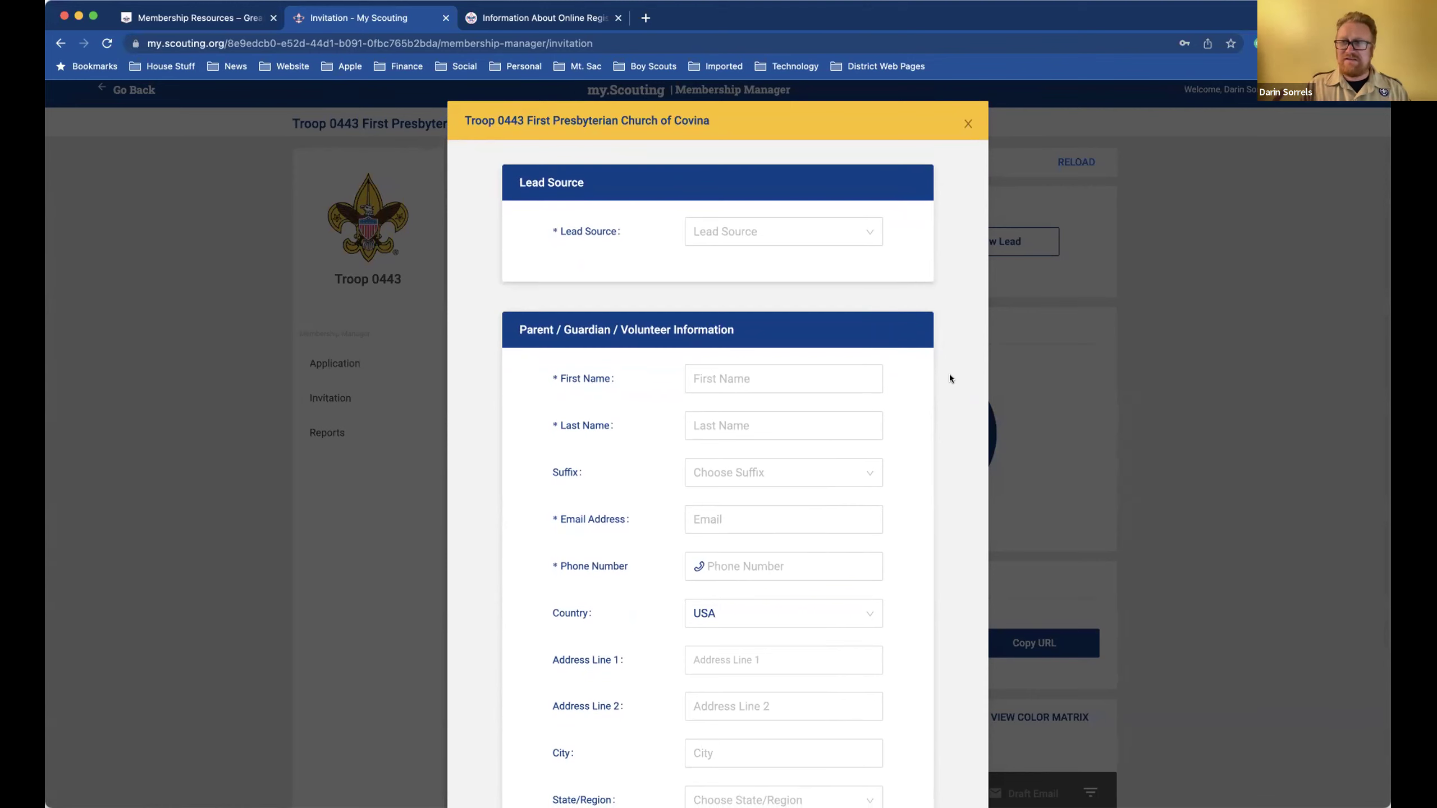
{"action": "left_click", "coordinate": [802, 230]}
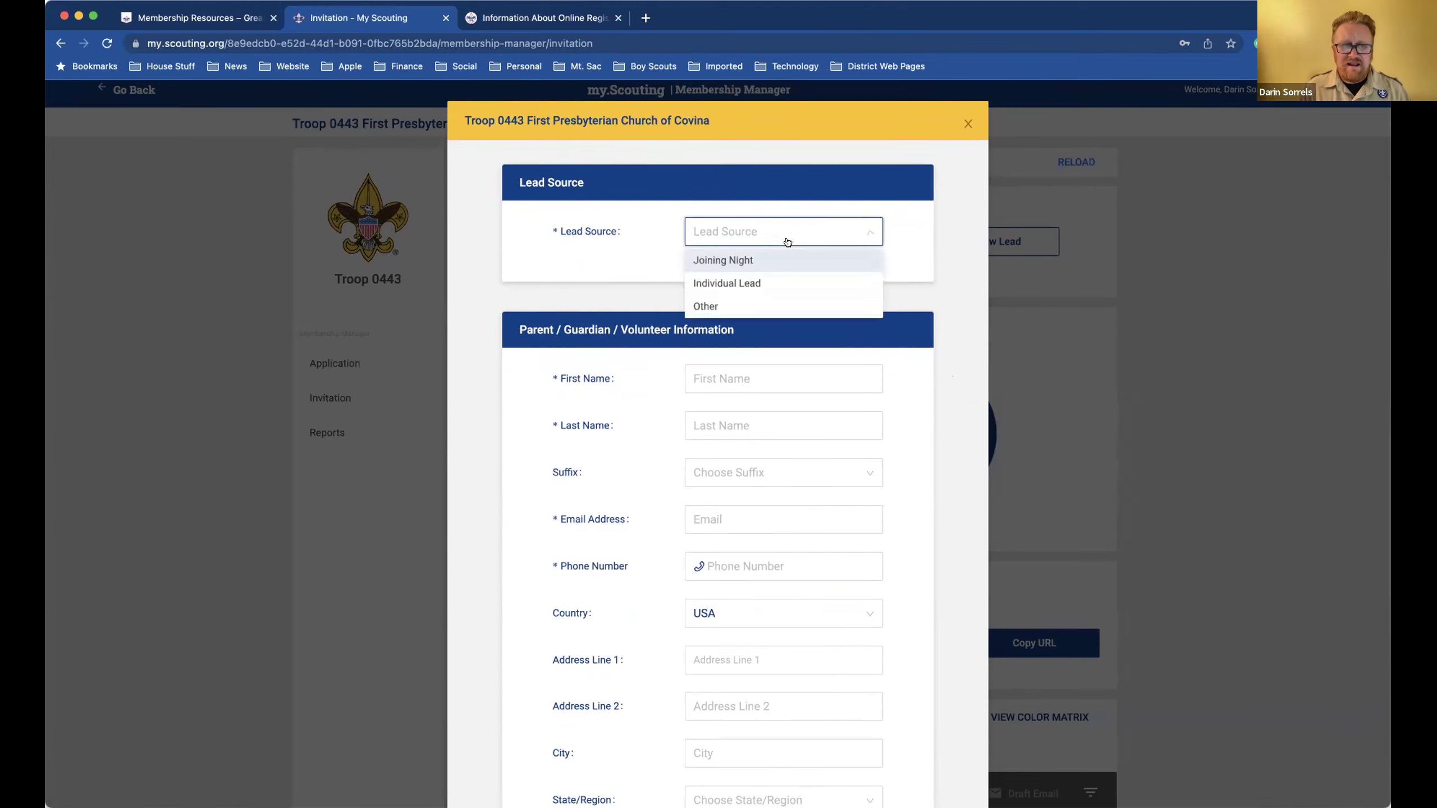
{"action": "left_click", "coordinate": [749, 262]}
- Review the parent, guardian or volunteer fields of the new lead form and its save and send application options
{"action": "scroll", "coordinate": [746, 289], "scroll_direction": "down", "scroll_amount": 2}
{"action": "left_click", "coordinate": [745, 306]}
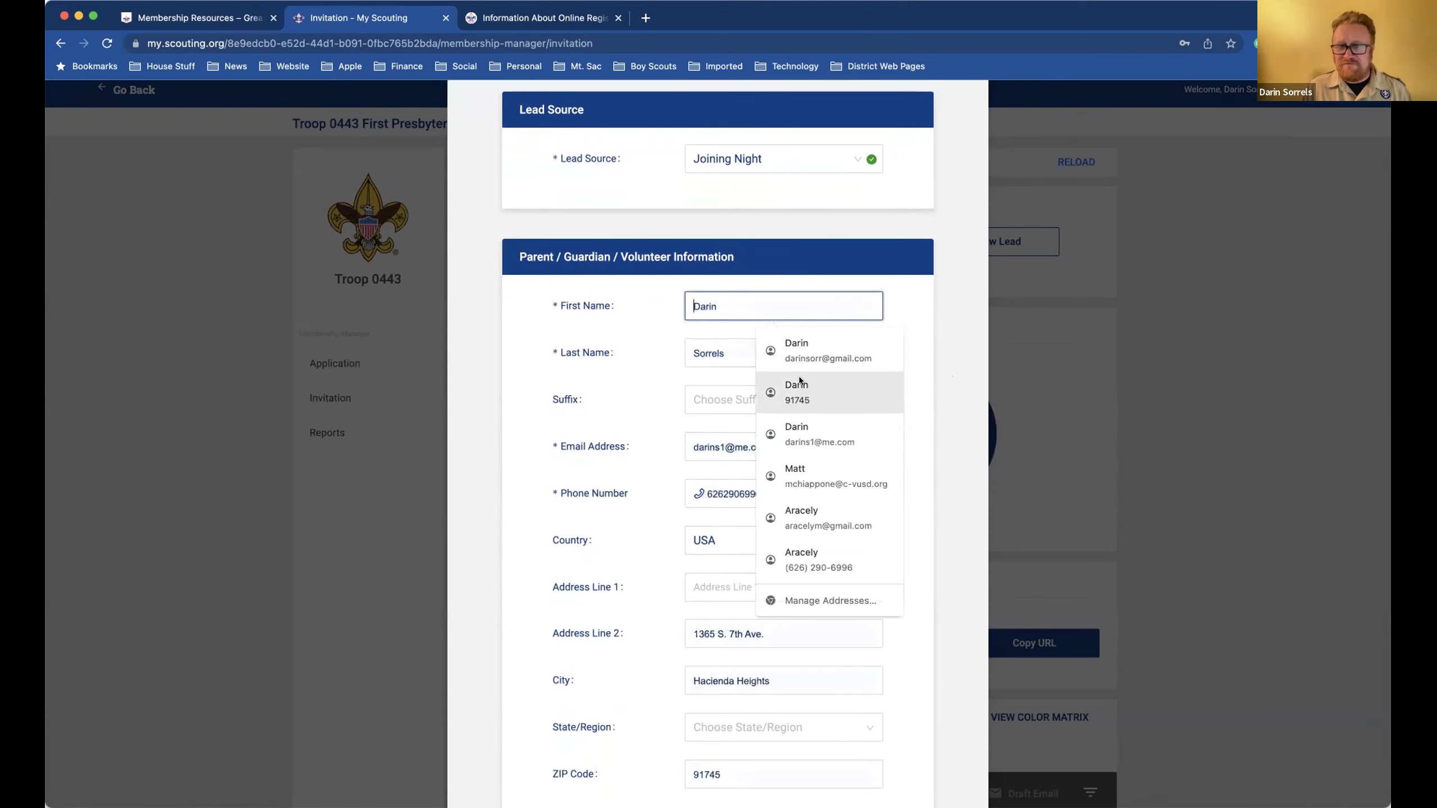
{"action": "left_click", "coordinate": [938, 289]}
{"action": "scroll", "coordinate": [936, 347], "scroll_direction": "down", "scroll_amount": 2}
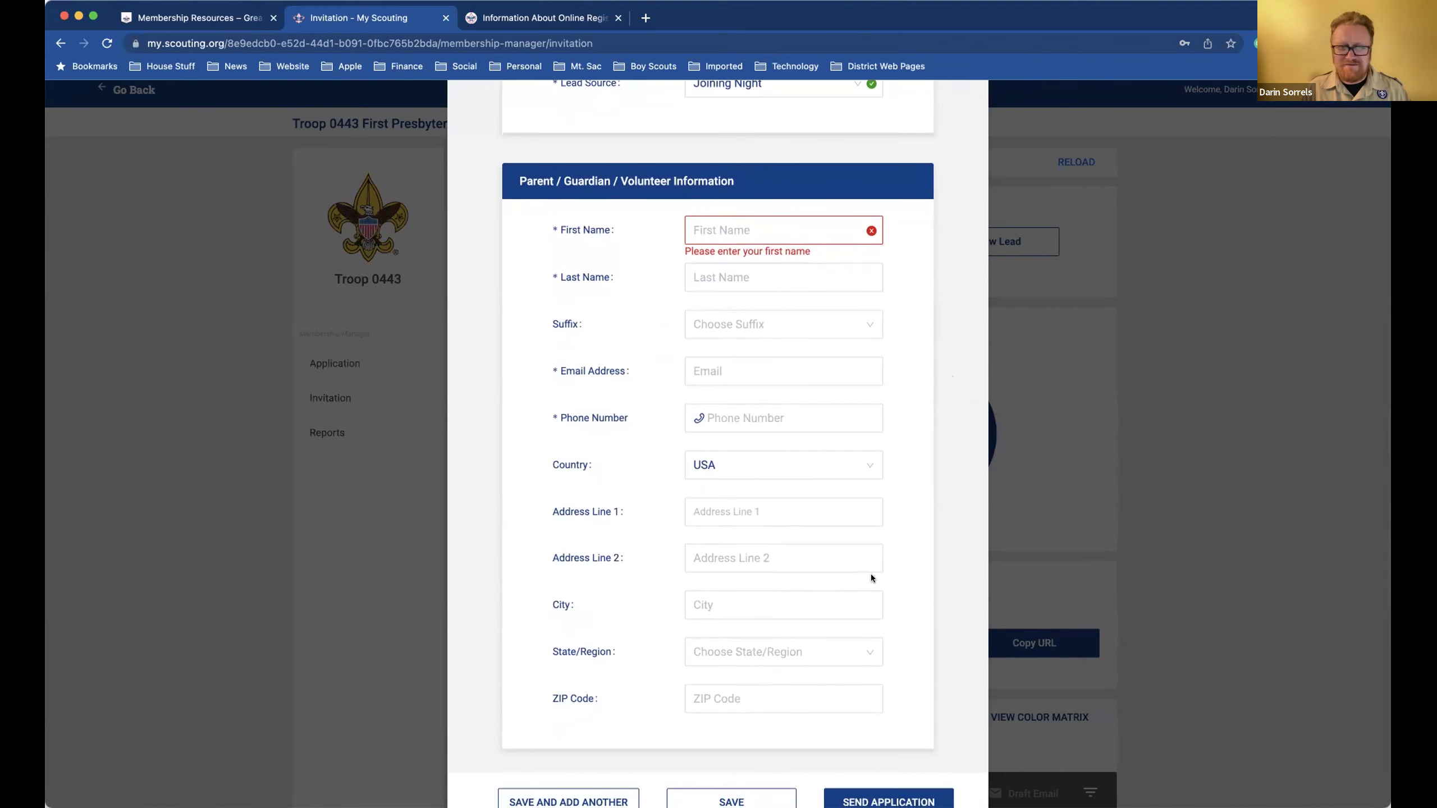
{"action": "scroll", "coordinate": [871, 575], "scroll_direction": "down", "scroll_amount": 1}
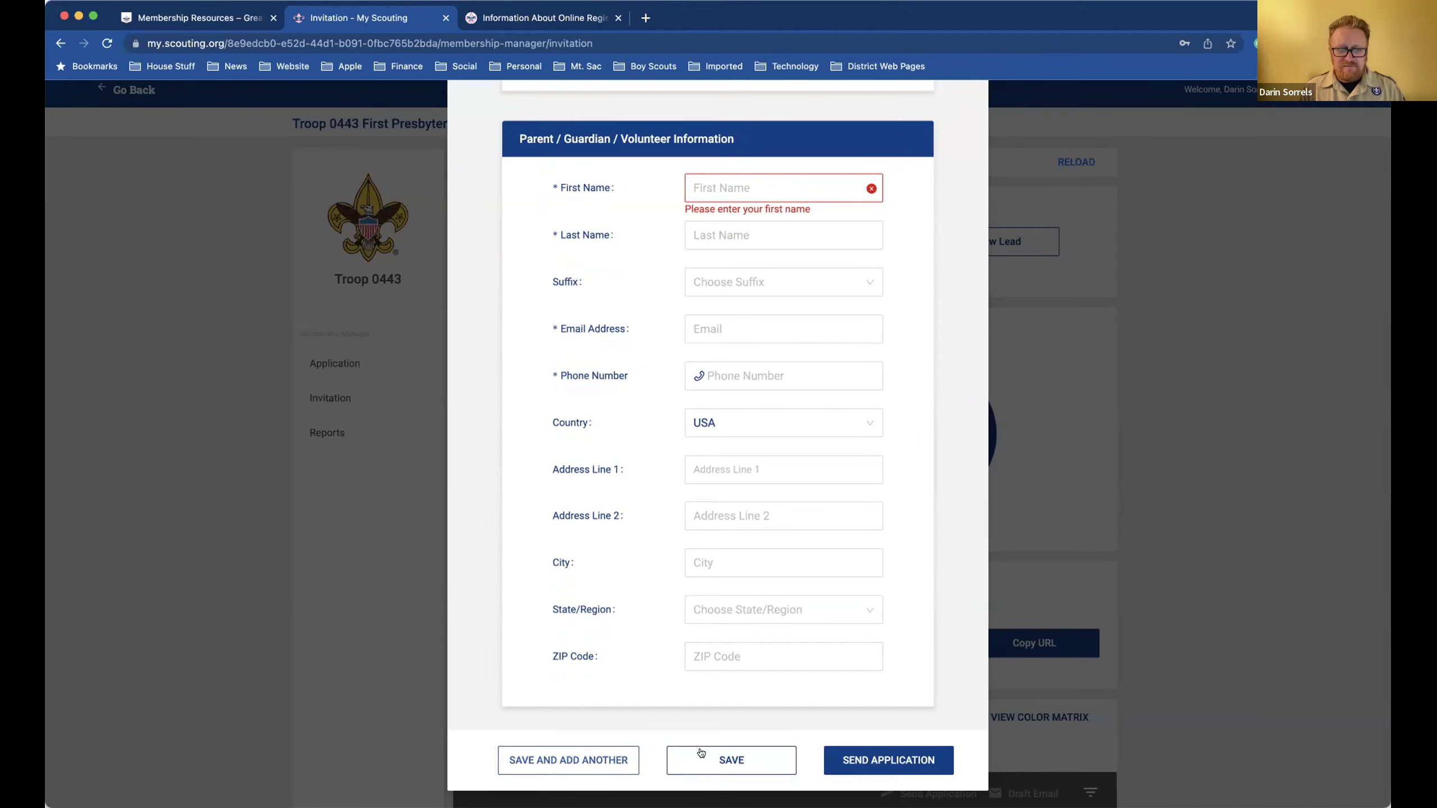
{"action": "left_click", "coordinate": [891, 760]}
{"action": "left_click", "coordinate": [717, 759]}
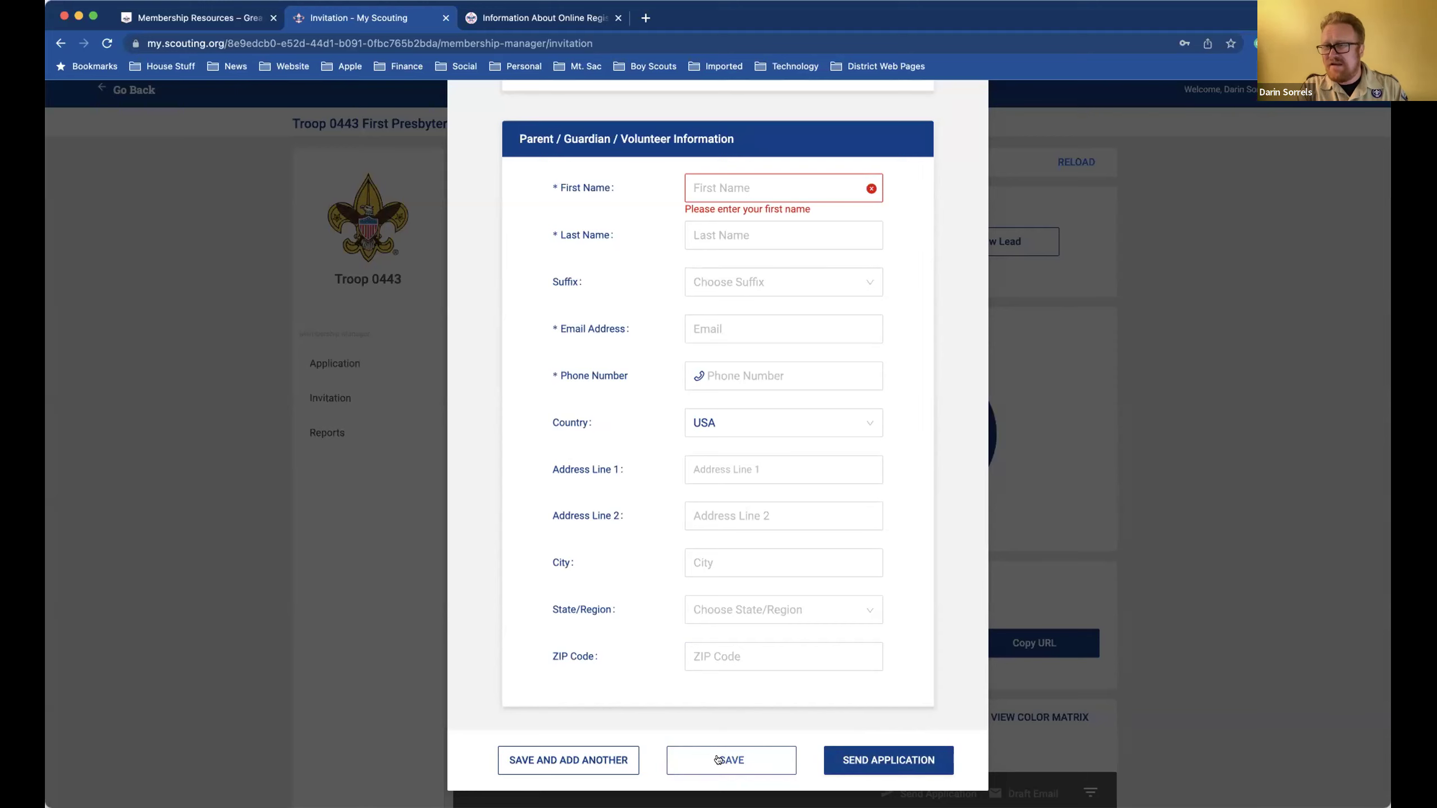